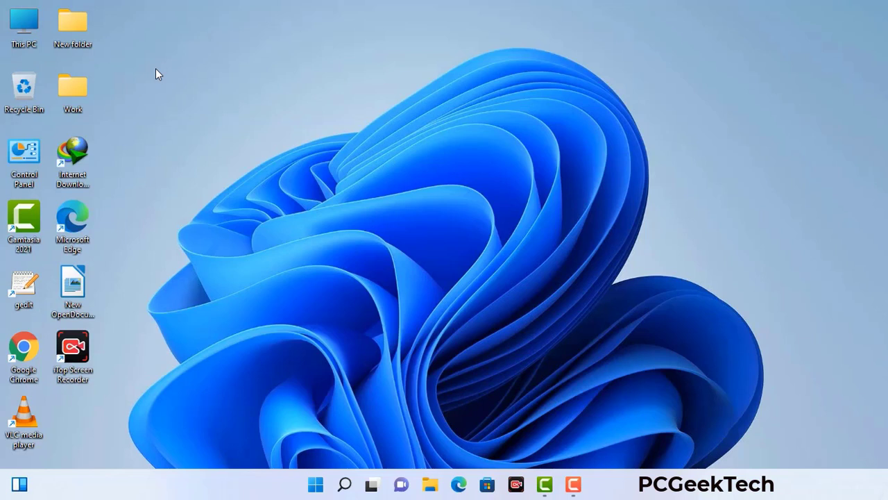
Step: Launch System Configuration by running msconfig from the Run dialog
key("super+r")
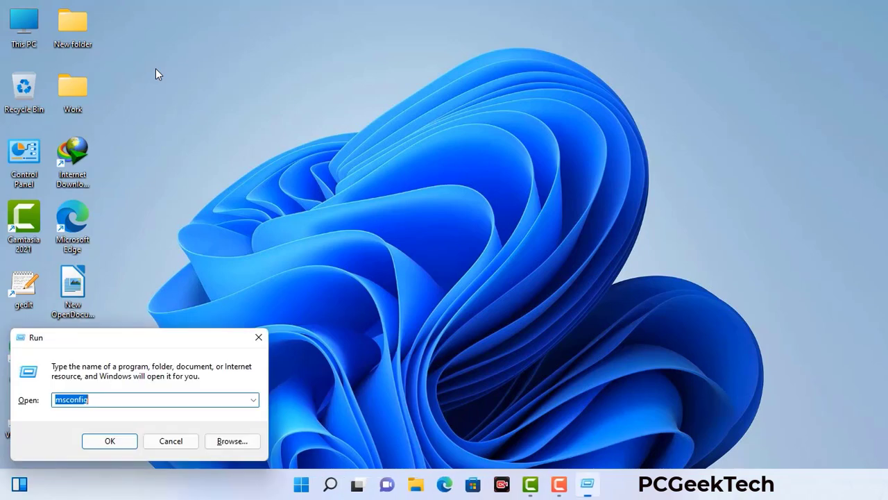
left_click_drag(148, 337, 390, 110)
left_click(352, 174)
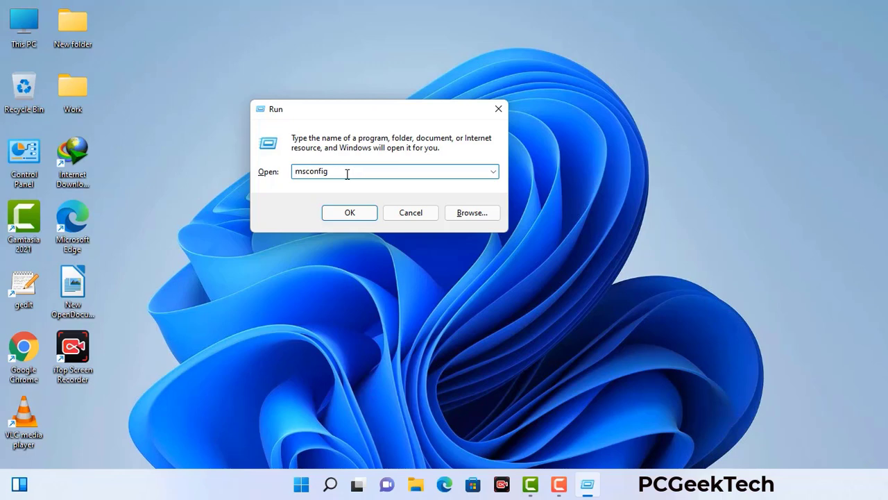
left_click(343, 217)
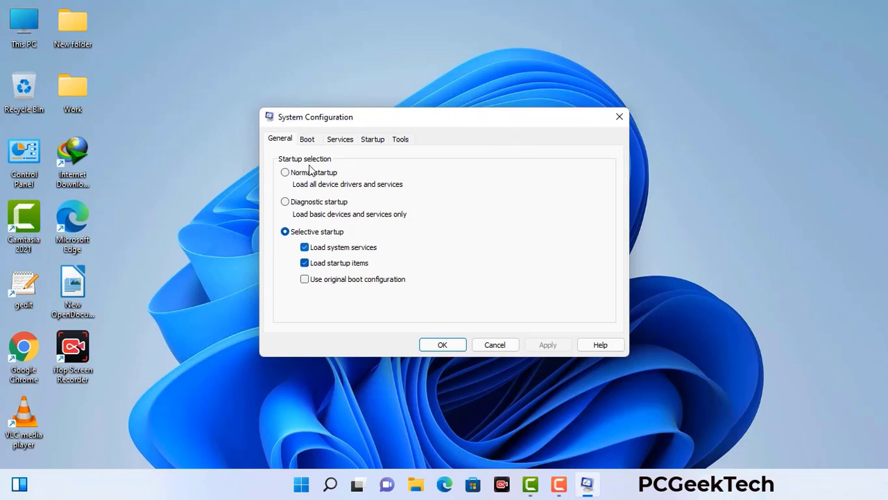
Step: On the Boot tab, enable Safe boot with the Network option and apply it
left_click(307, 140)
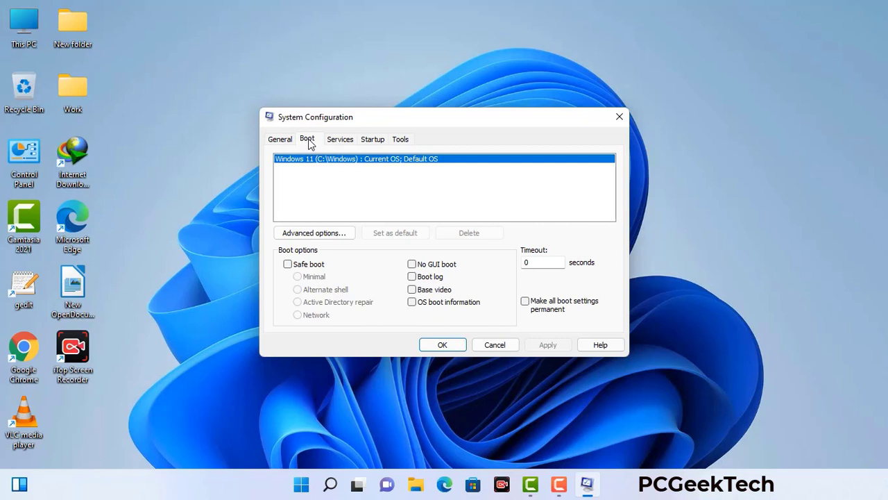
left_click(287, 264)
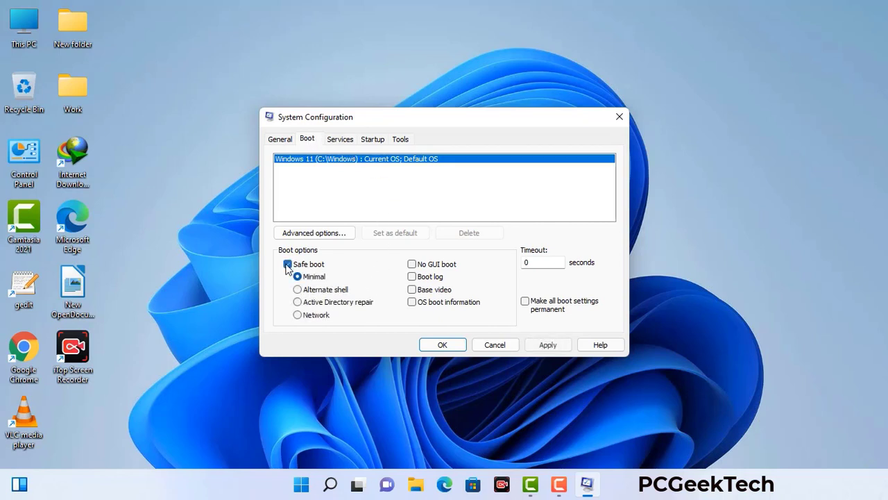
left_click(317, 316)
left_click(547, 345)
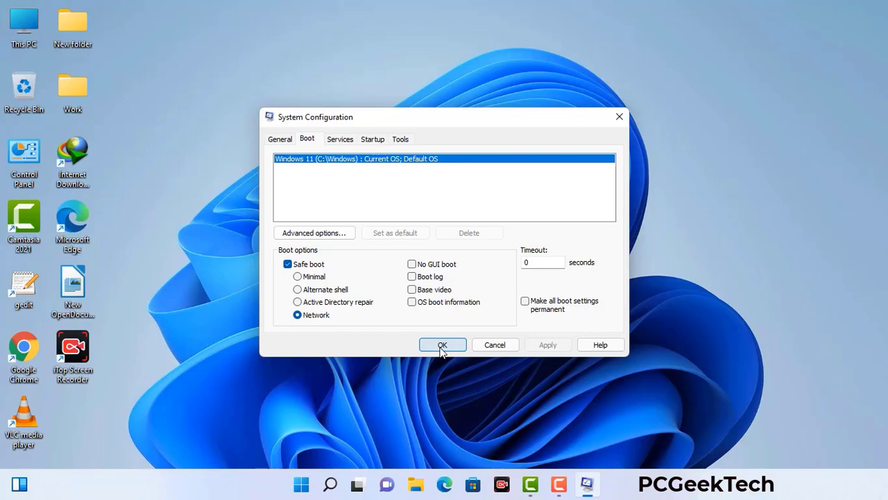
Step: Close System Configuration, then enable 'Show hidden files, folders, and drives' in File Explorer Options
left_click(441, 344)
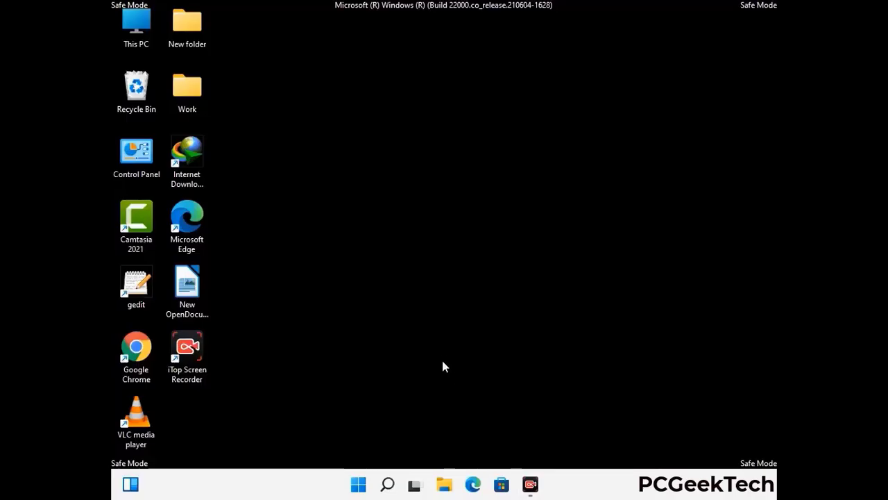
double_click(137, 167)
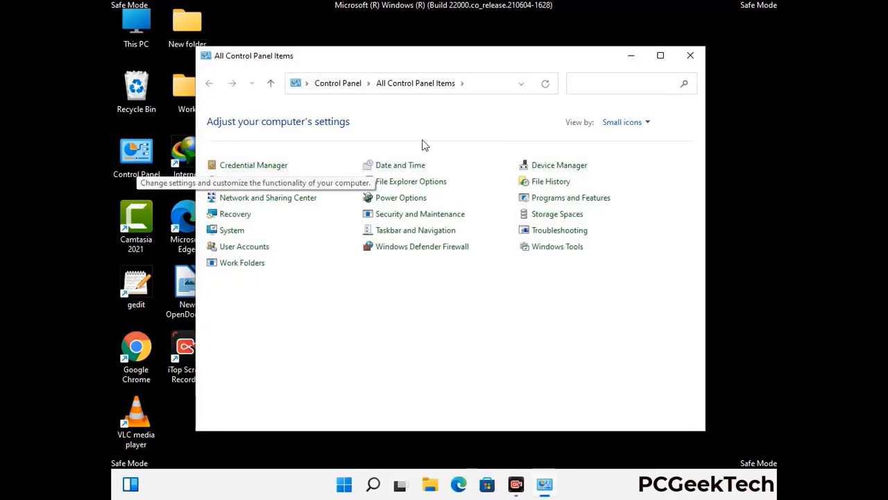
left_click(427, 184)
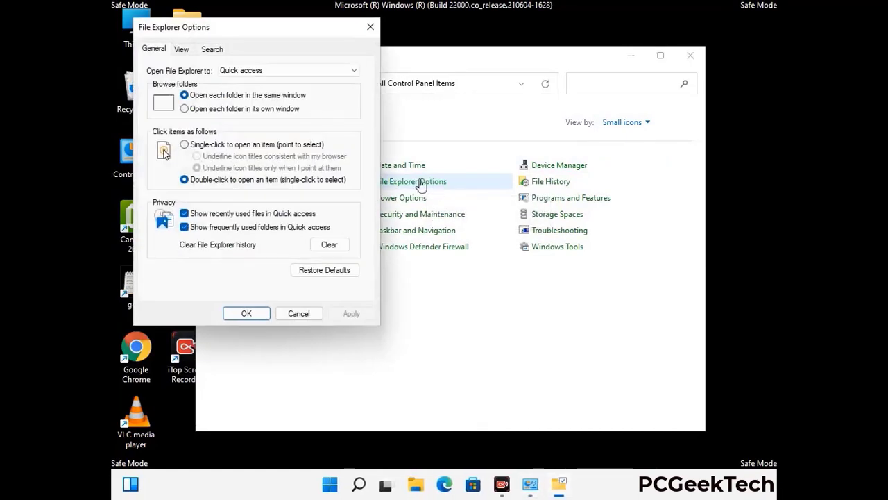
left_click(182, 49)
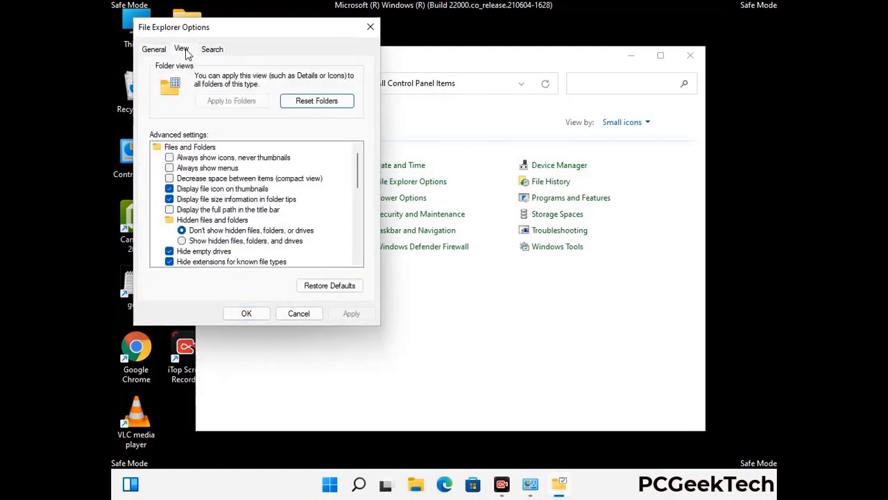
left_click(183, 242)
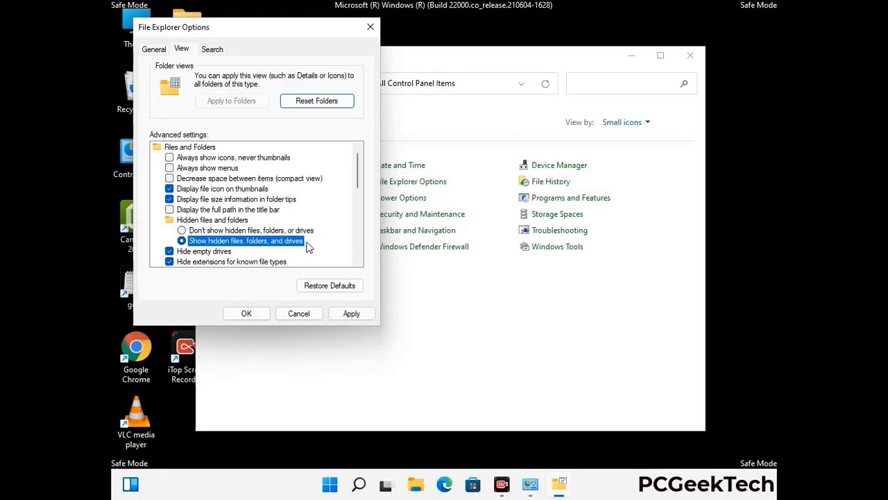
left_click(350, 313)
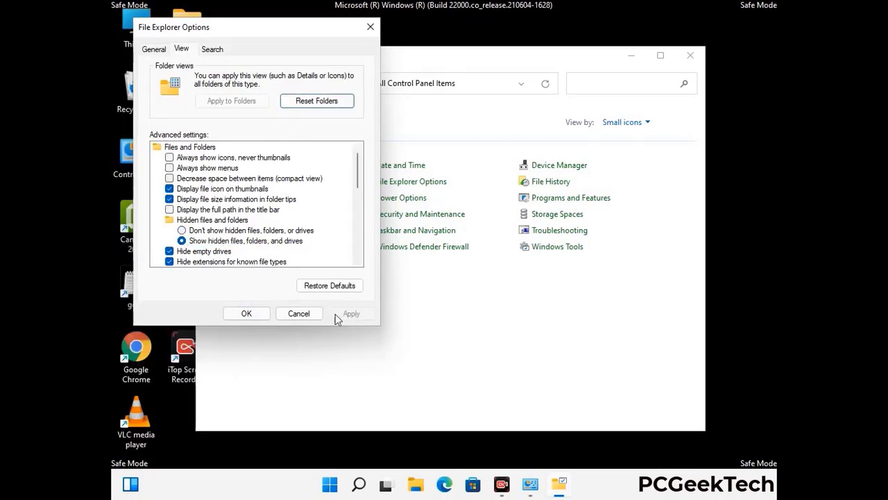
left_click(233, 315)
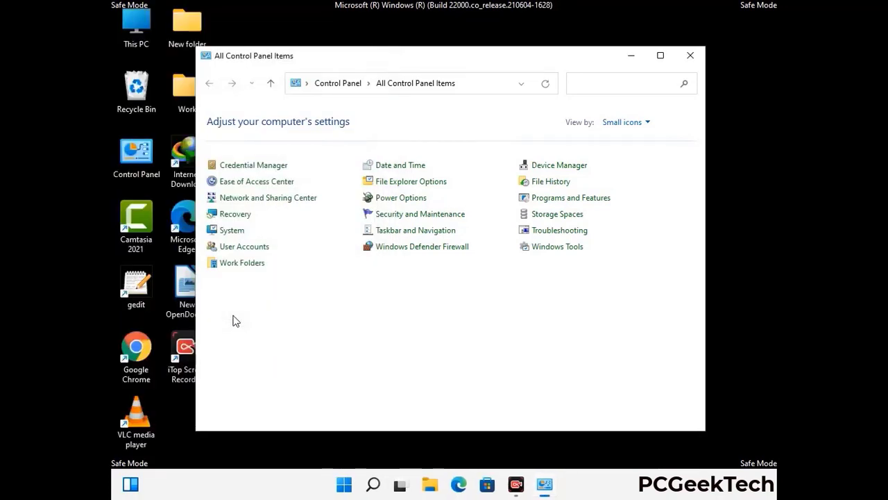
Step: Close Control Panel and browse This PC > Local Disk (C:) > Windows
left_click(690, 55)
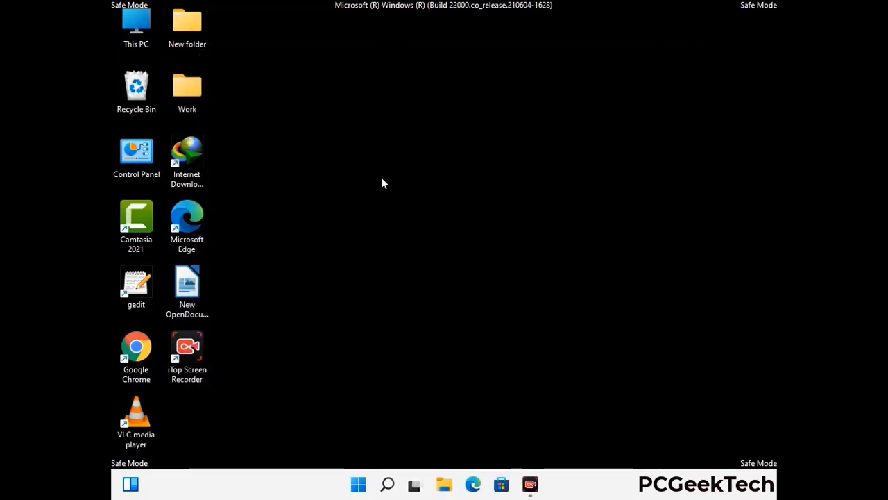
double_click(132, 43)
double_click(389, 304)
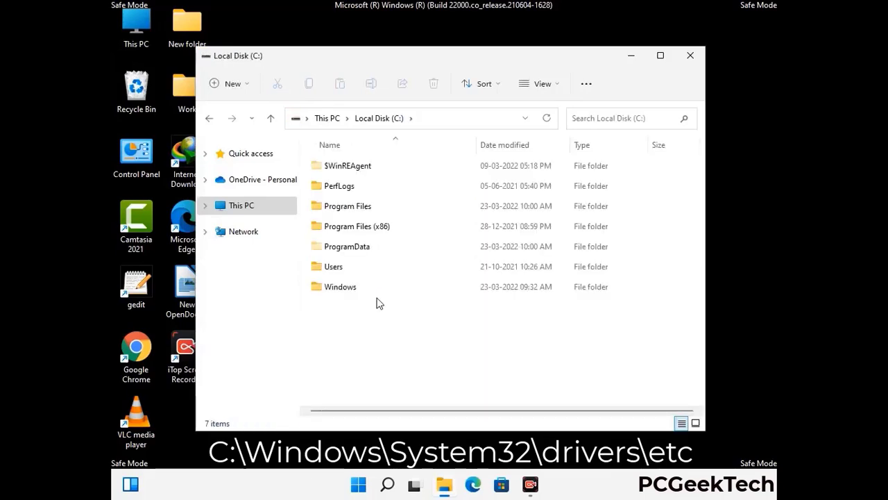
double_click(333, 291)
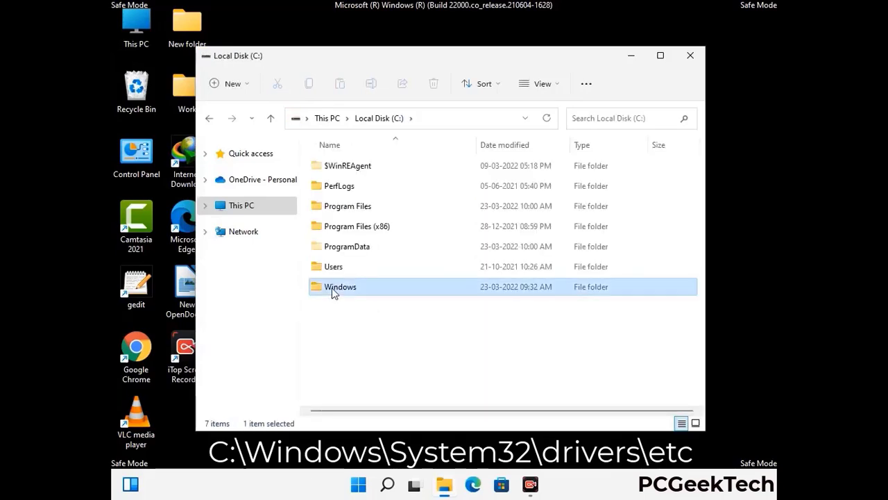
scroll(444, 296, "down", 6)
scroll(443, 300, "down", 12)
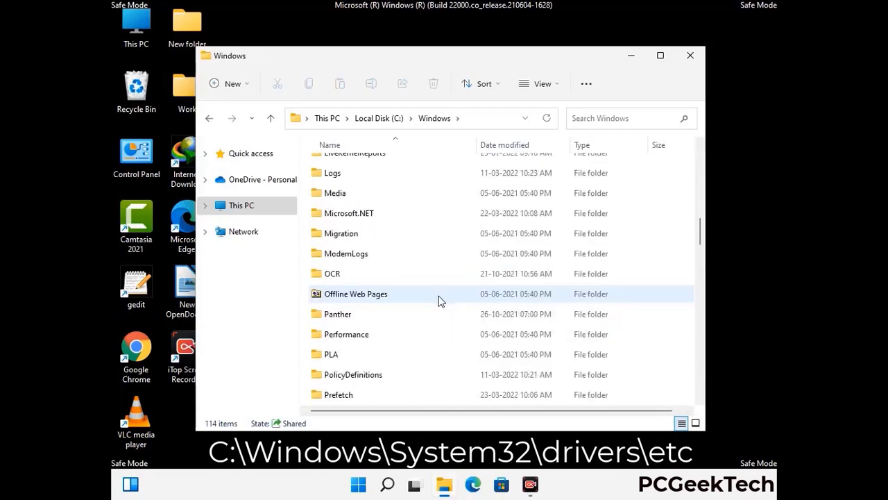
scroll(418, 296, "down", 2)
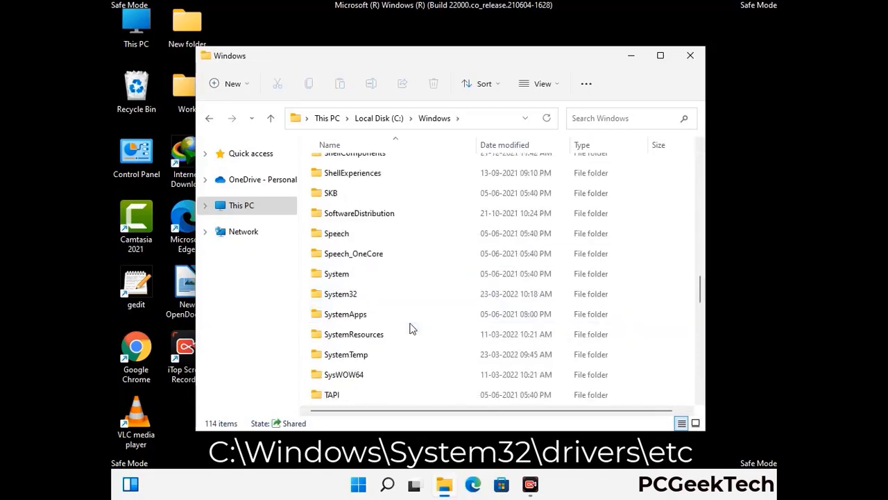
Step: Go into System32 > drivers > etc and select the hosts file
double_click(339, 293)
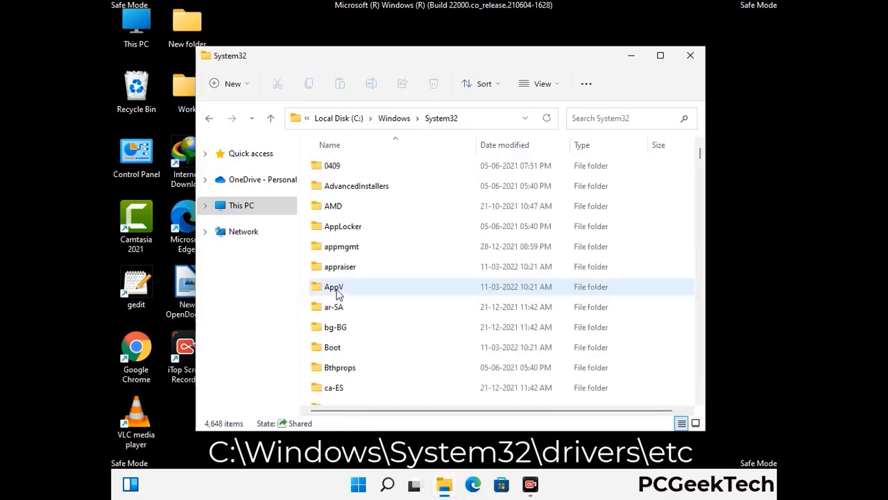
scroll(382, 298, "down", 5)
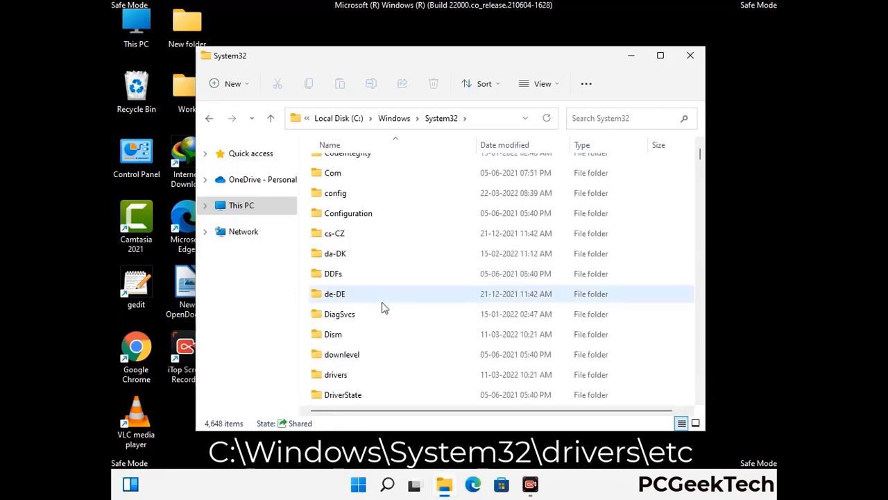
double_click(344, 377)
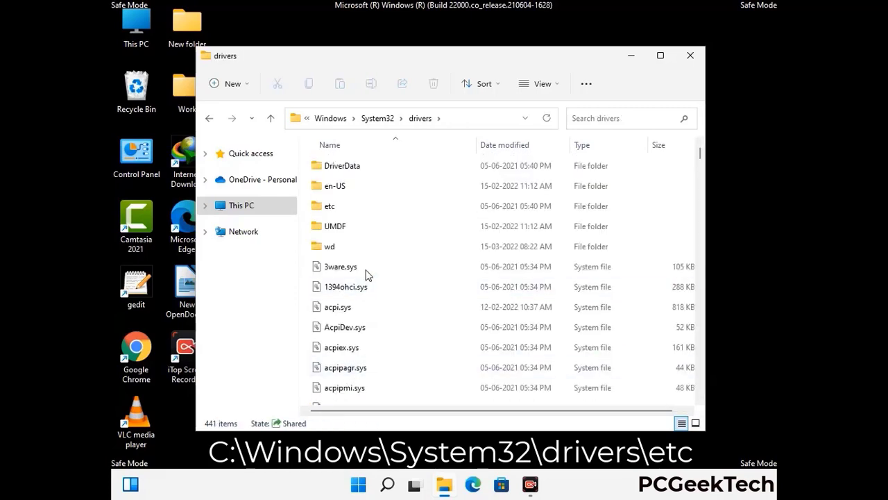
double_click(331, 205)
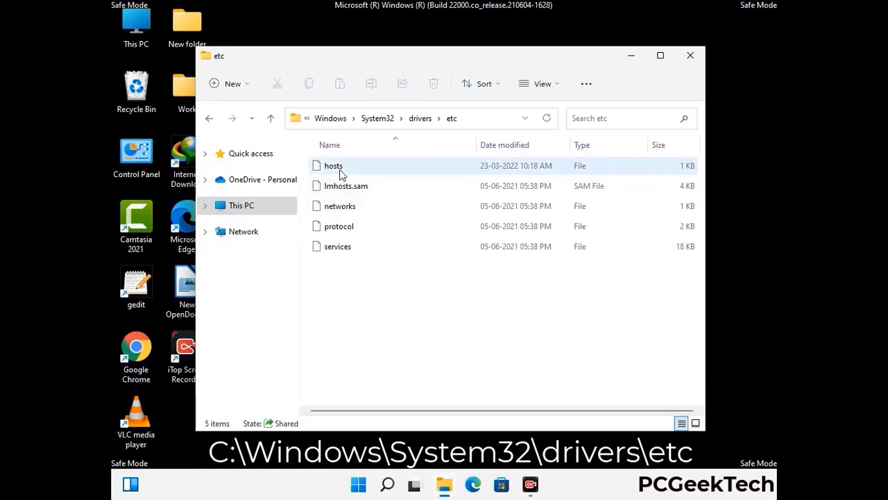
left_click(341, 173)
Step: Open the hosts file in Notepad
double_click(341, 173)
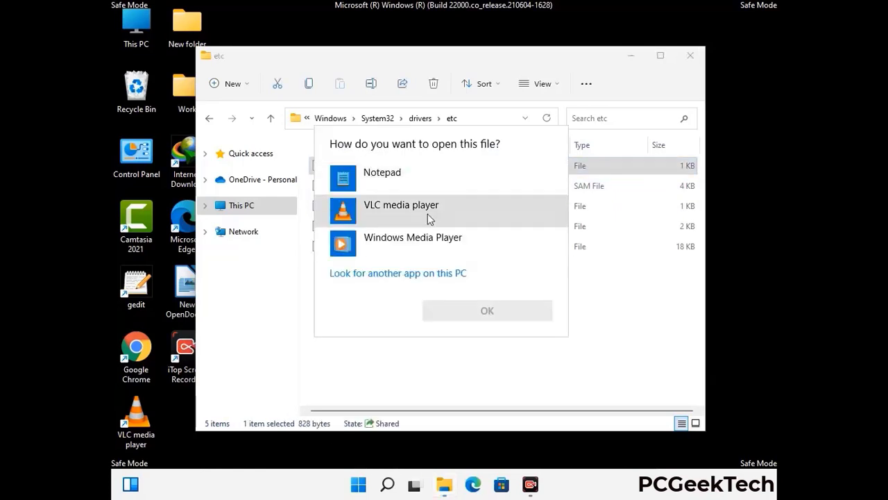
left_click(393, 177)
left_click(487, 310)
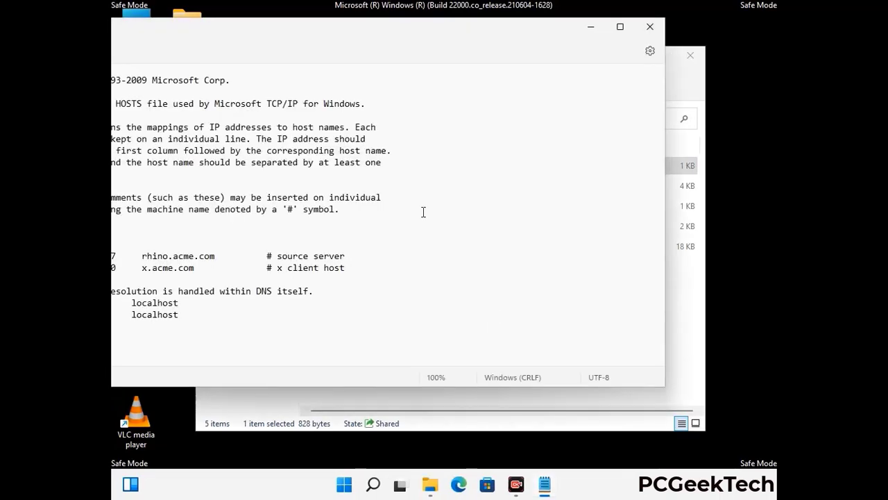
left_click_drag(342, 33, 473, 45)
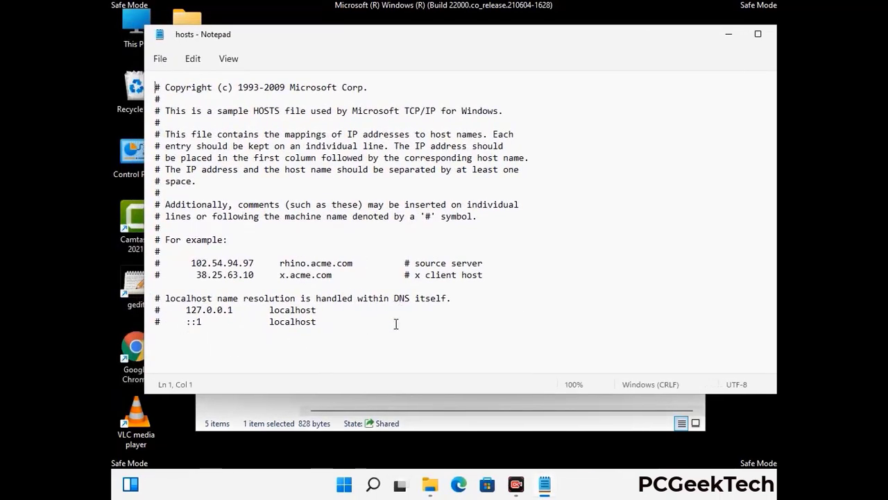
Step: Append an empty line after the last localhost entry, save hosts and close Notepad
left_click(333, 323)
key("Return")
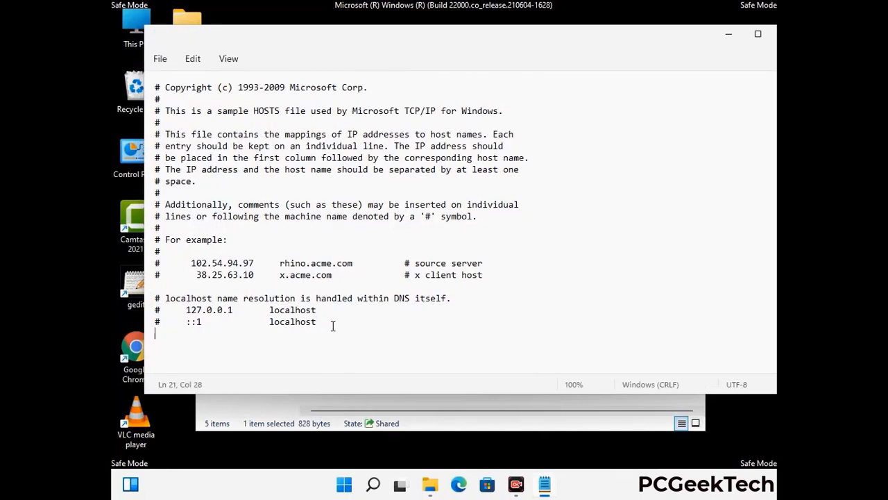
scroll(340, 200, "down", 1)
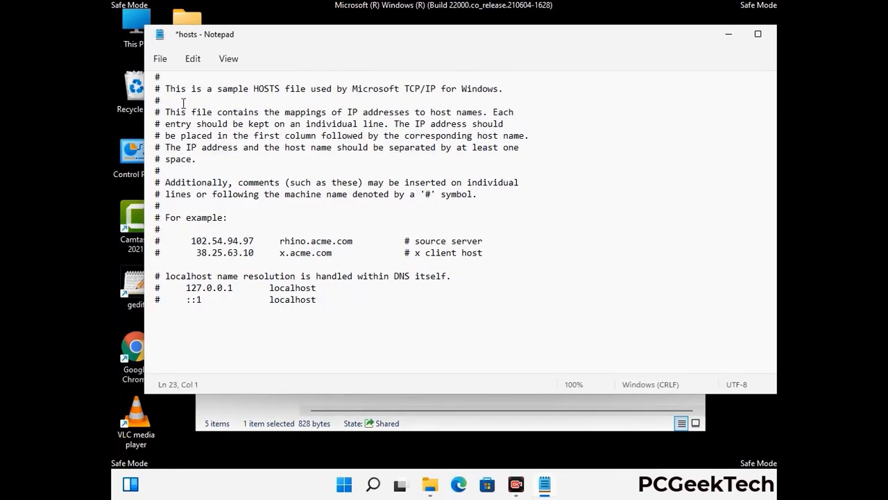
left_click(160, 59)
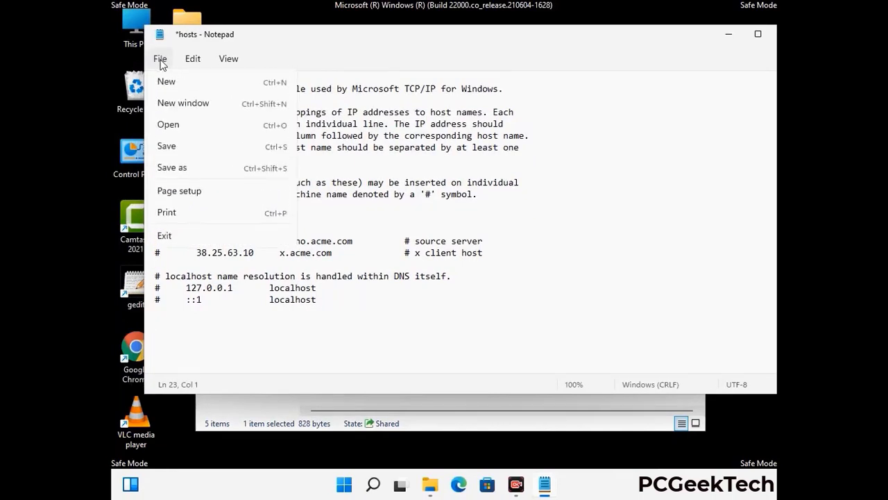
left_click(167, 147)
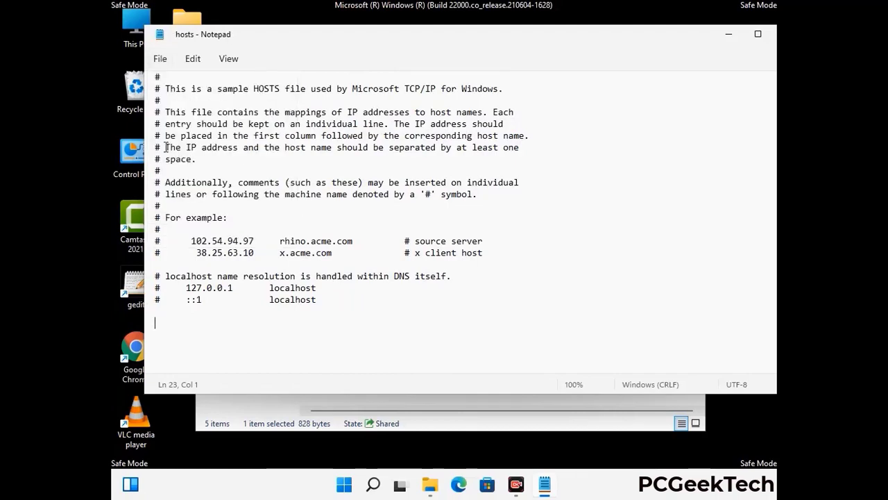
left_click_drag(659, 42, 559, 43)
left_click(686, 40)
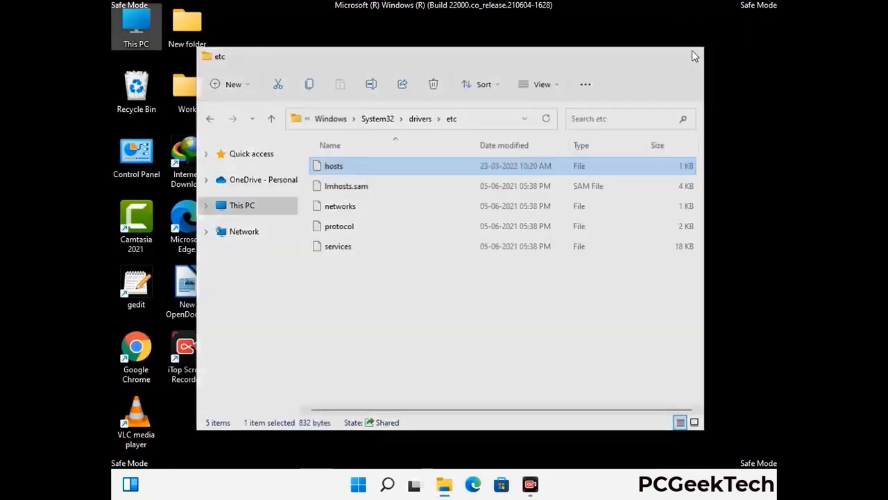
Step: Close the etc folder window and enter %appdata in a new Run dialog
left_click(691, 50)
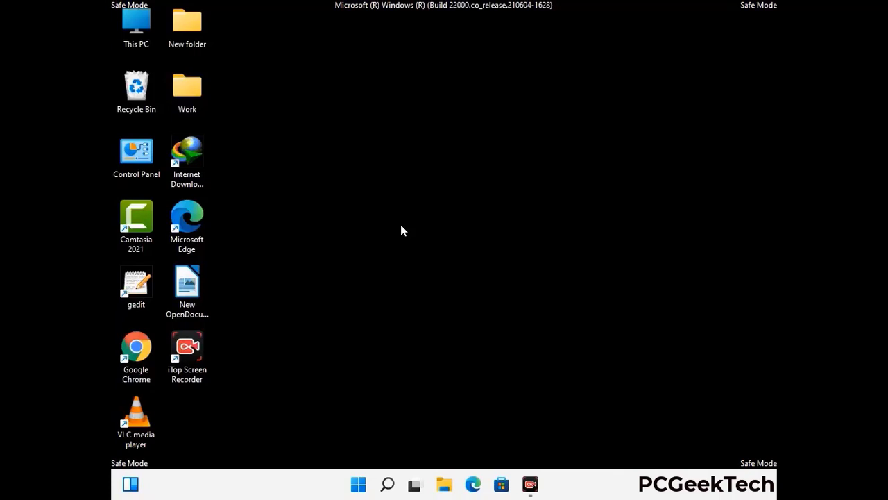
key("super+r")
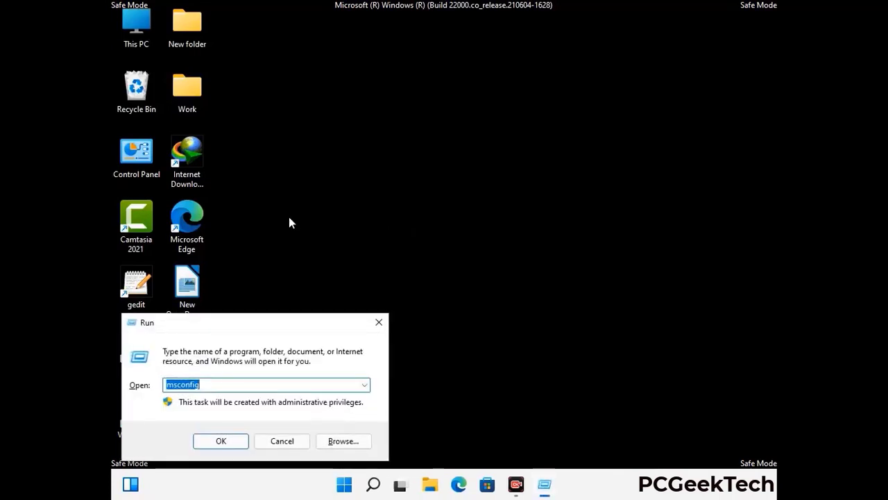
left_click_drag(254, 321, 412, 138)
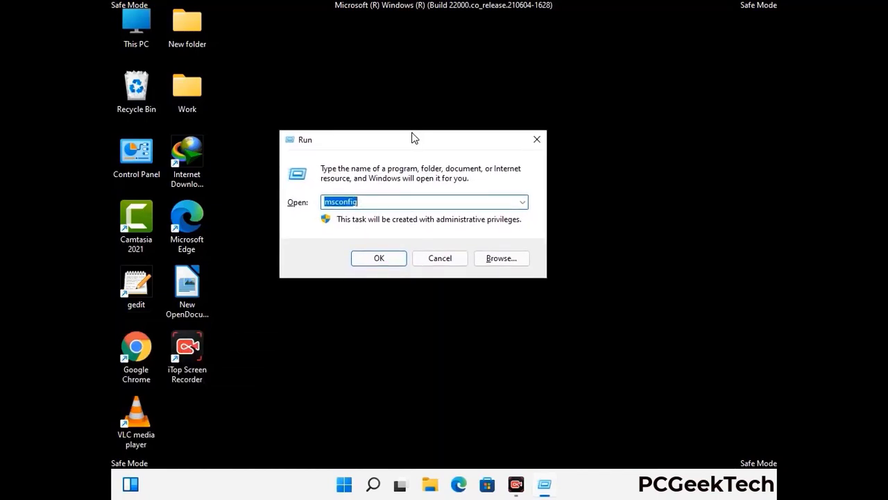
type("%")
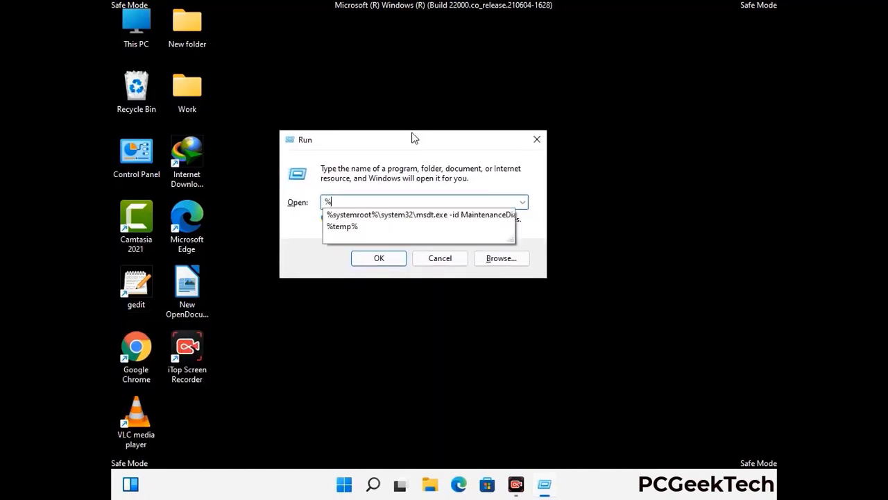
type("appd")
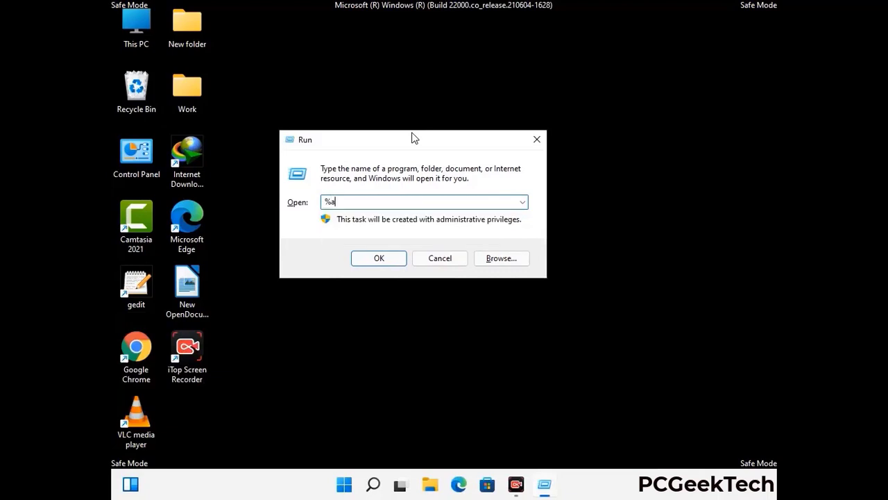
type("ata%")
Step: Open AppData\Roaming and delete the leftover Zoom folder, leaving 13 items
key("Return")
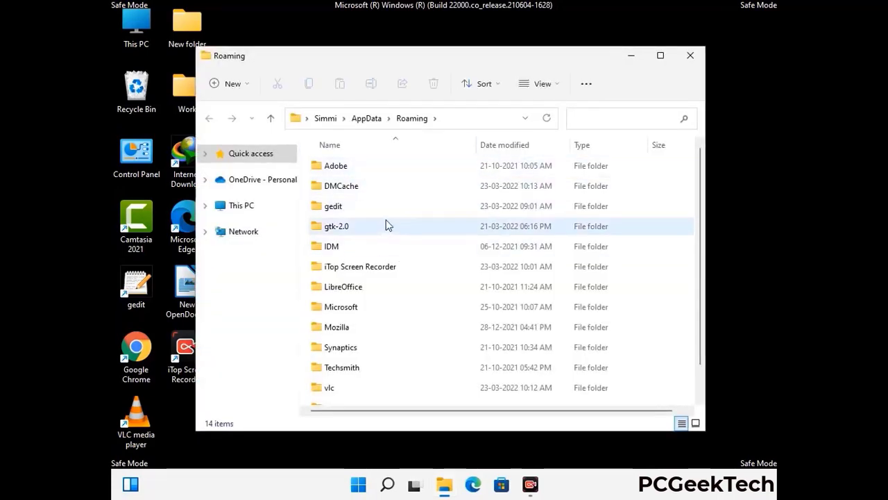
scroll(416, 247, "down", 2)
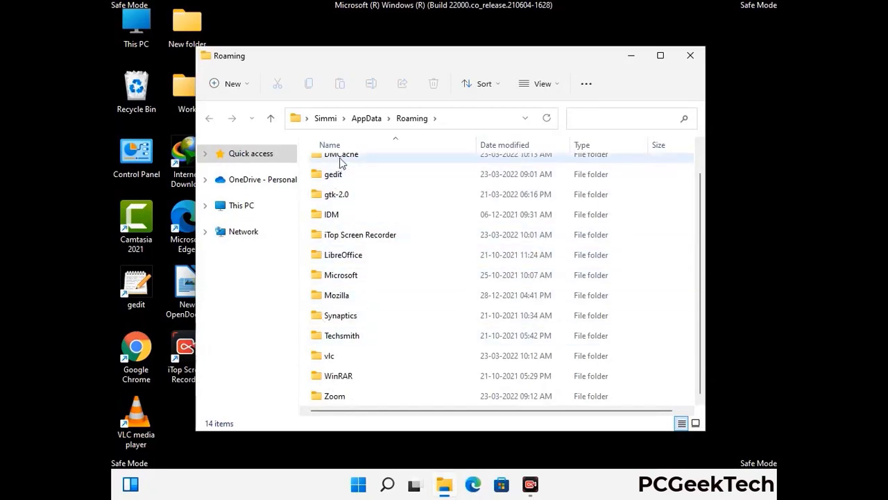
scroll(354, 208, "up", 1)
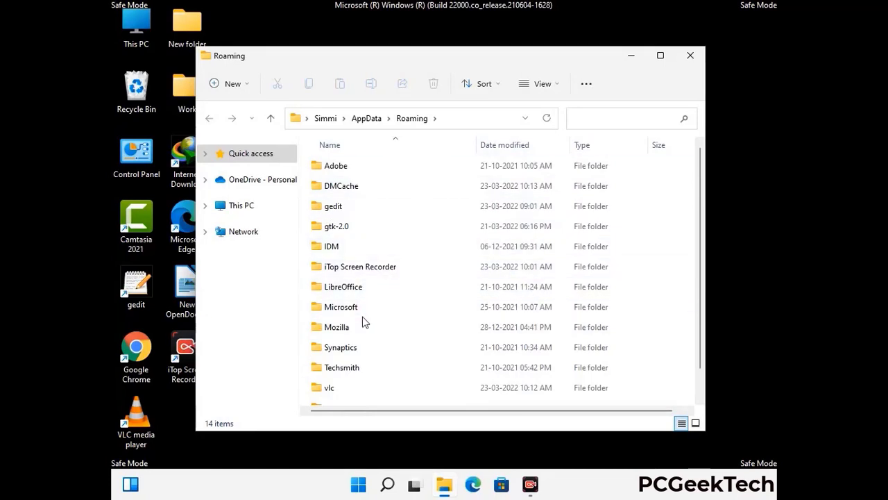
scroll(362, 317, "down", 1)
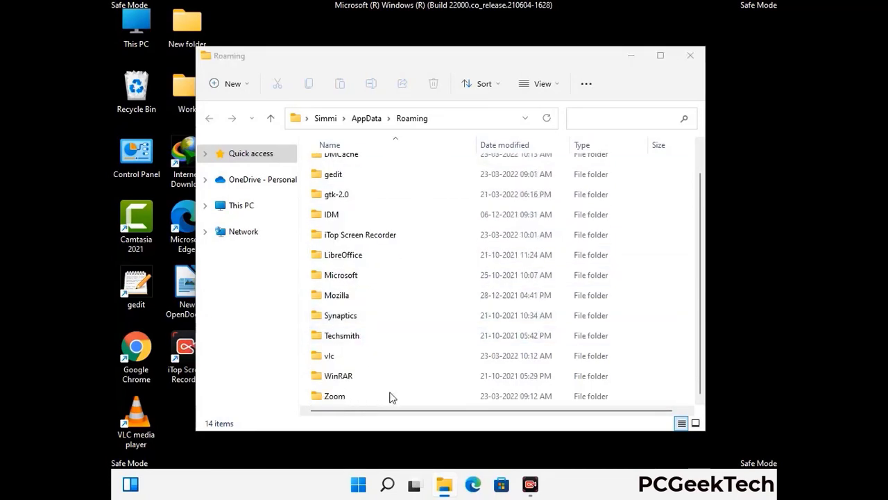
left_click(497, 392)
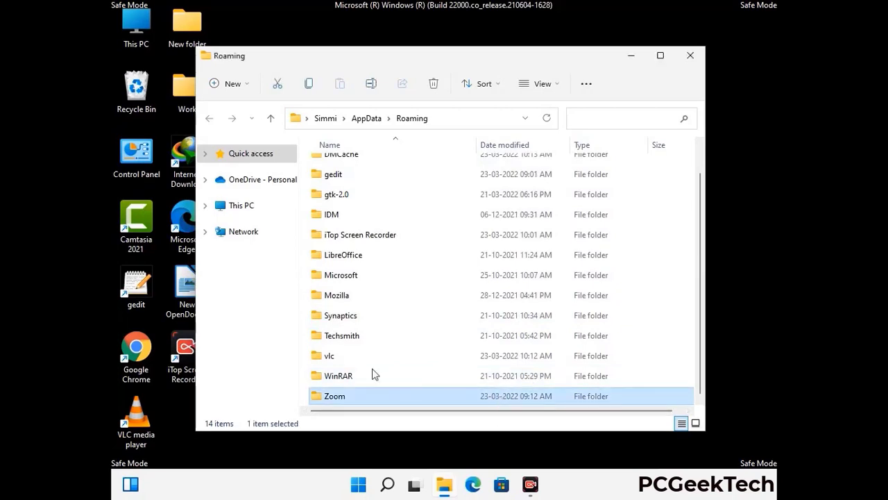
left_click(438, 88)
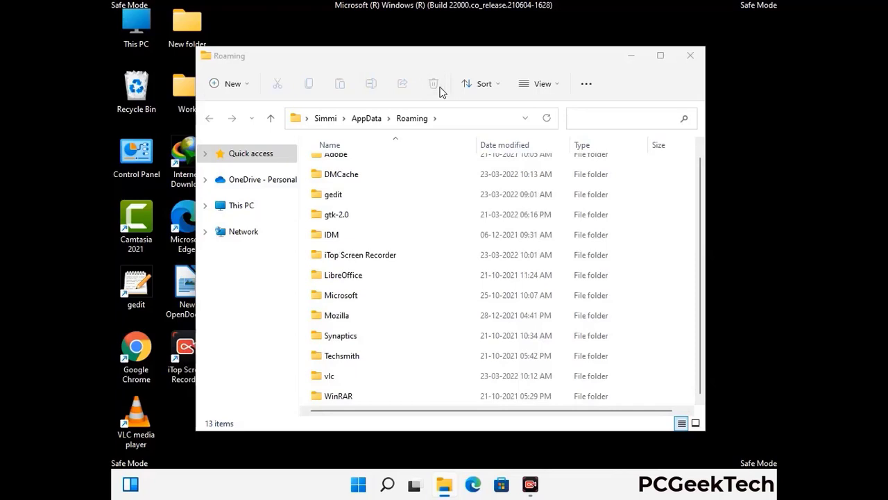
Step: Close Roaming, open %LocalAppData% and delete the Mozilla folder there, leaving 22 items
left_click(689, 60)
left_click(689, 60)
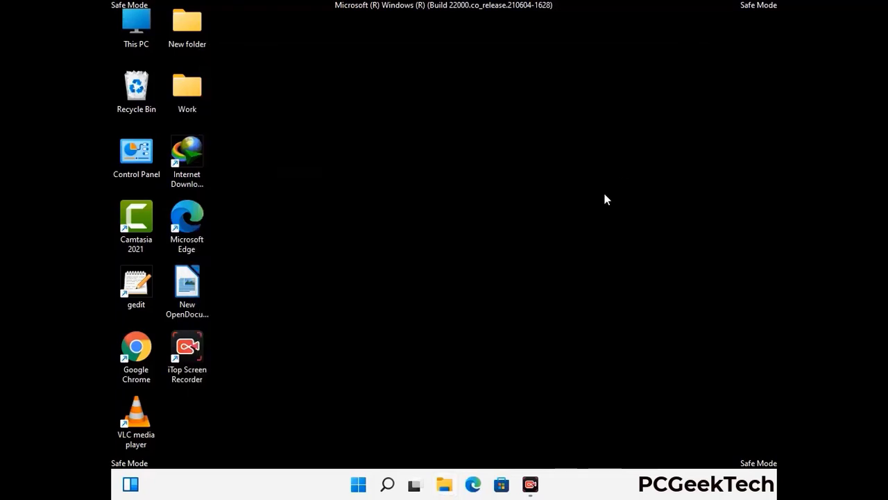
key("super+r")
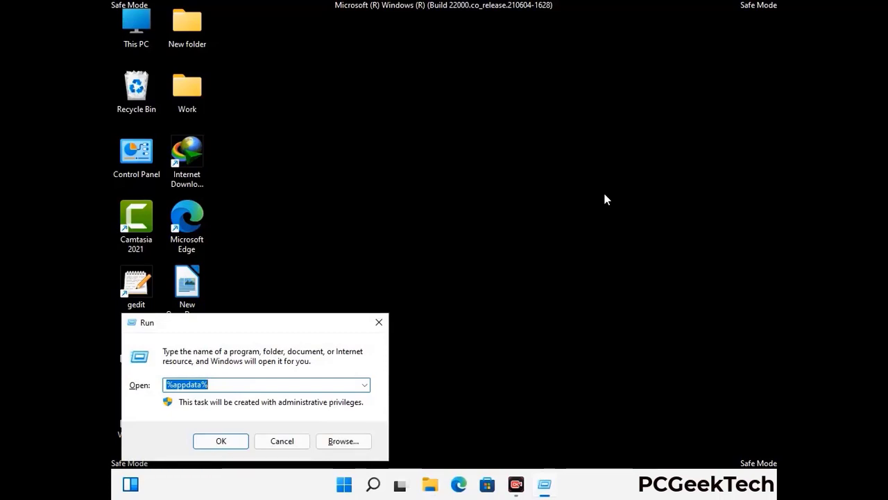
left_click_drag(278, 335, 465, 176)
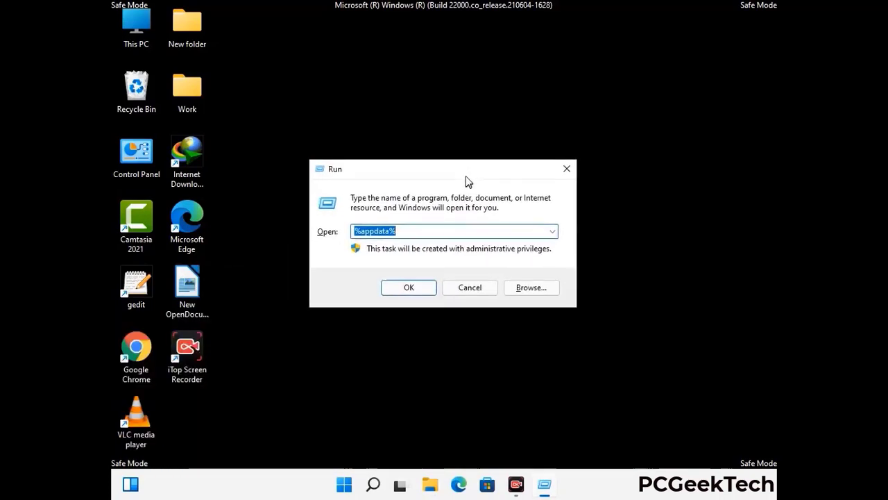
type("%Local")
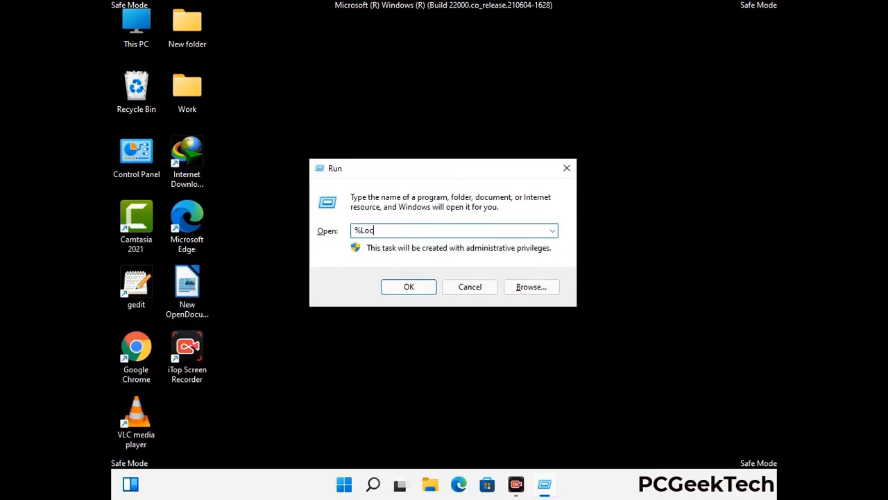
type("AppData%")
key("Return")
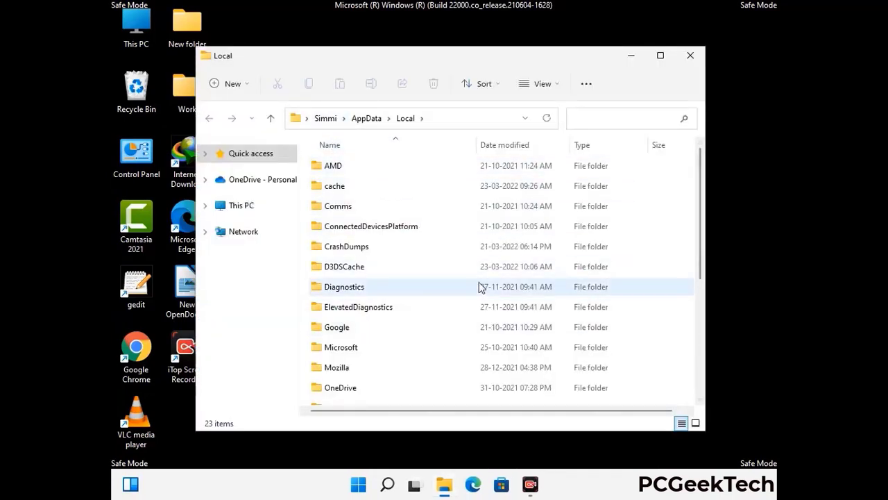
scroll(372, 298, "down", 1)
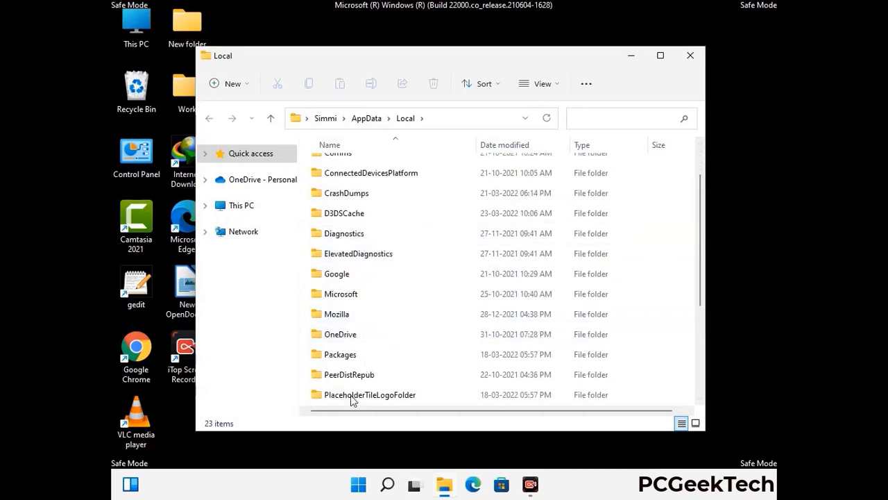
left_click(347, 319)
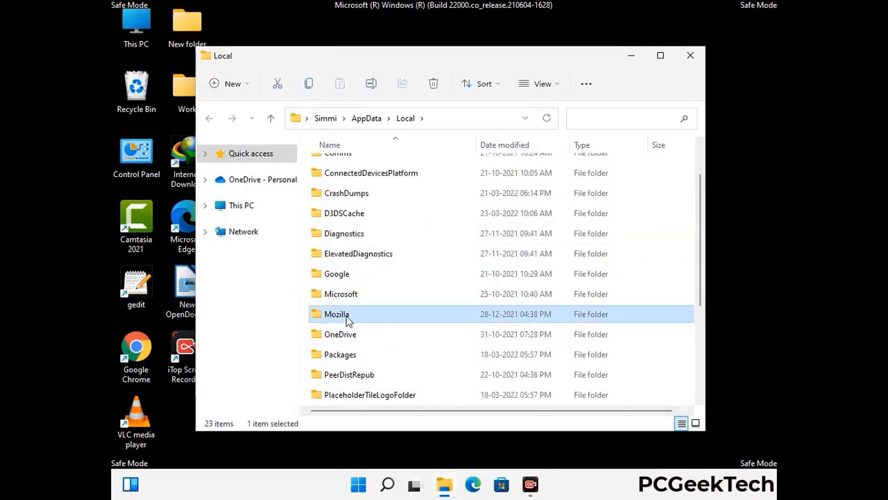
left_click(433, 86)
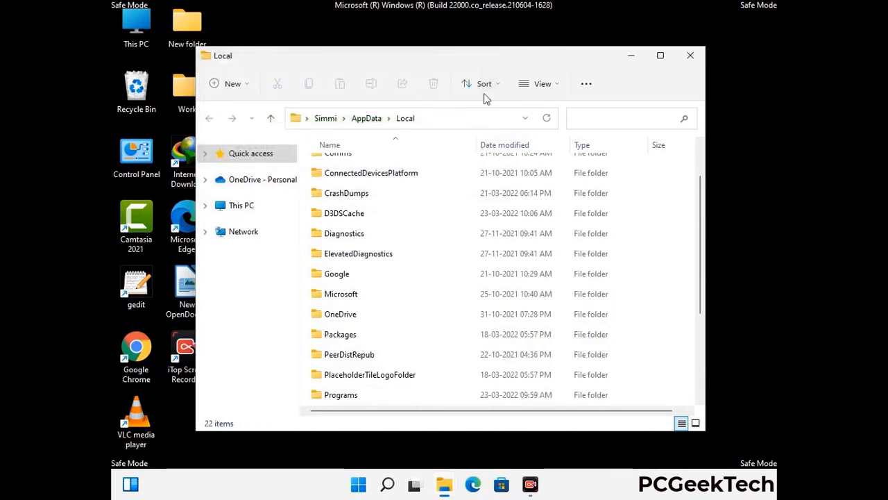
Step: Close Local, open %ProgramData%, delete its Mozilla folder and close the window
left_click(691, 63)
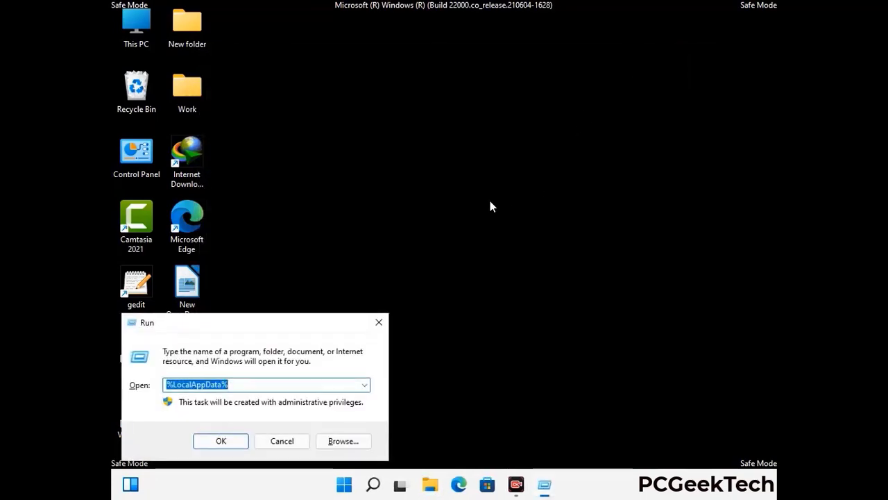
left_click_drag(224, 327, 407, 185)
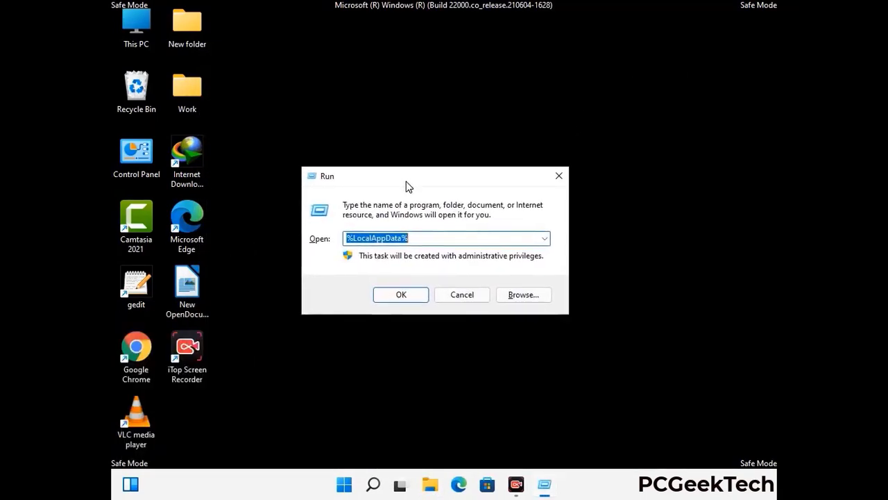
type("%")
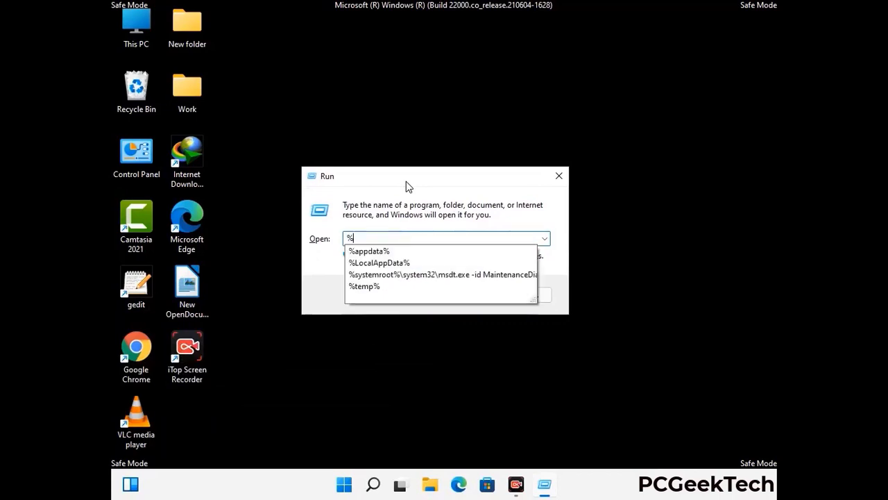
type("Pro")
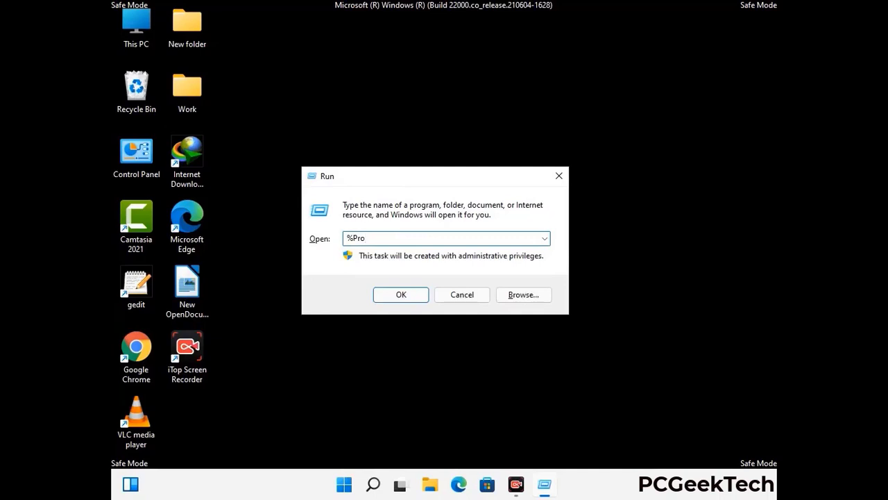
type("gramData%")
key("Return")
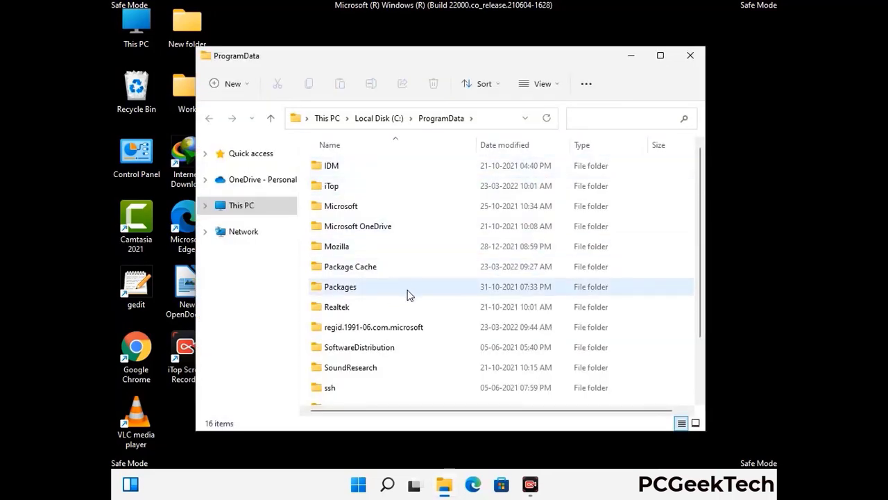
scroll(407, 294, "down", 2)
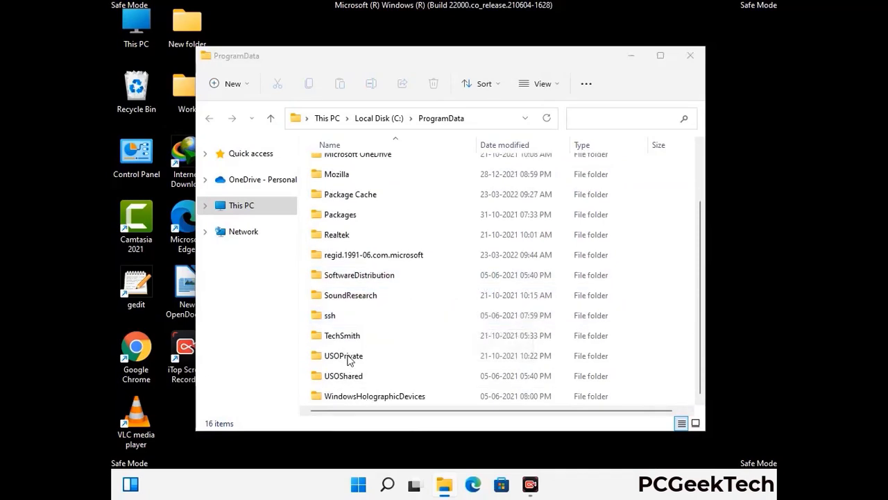
left_click(347, 175)
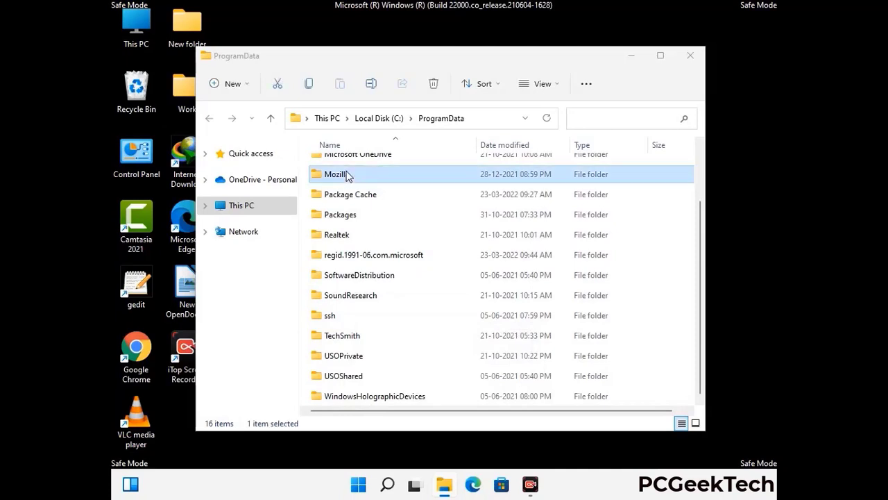
left_click(434, 84)
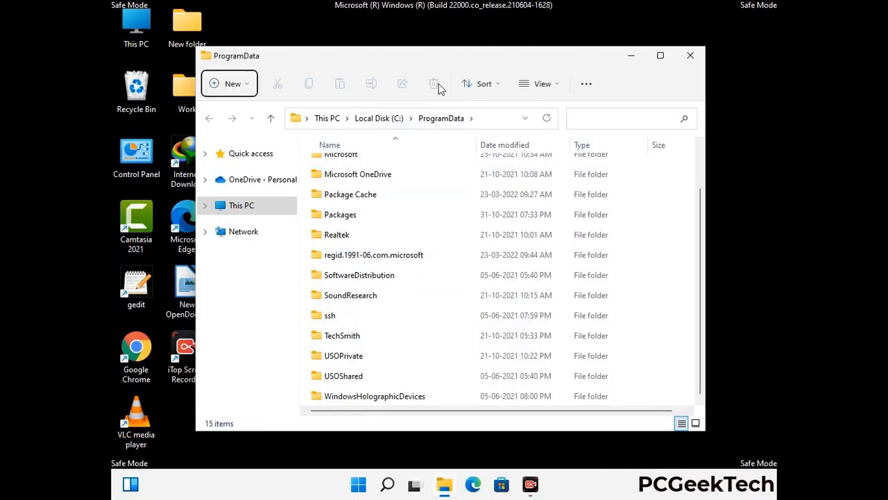
scroll(455, 288, "up", 2)
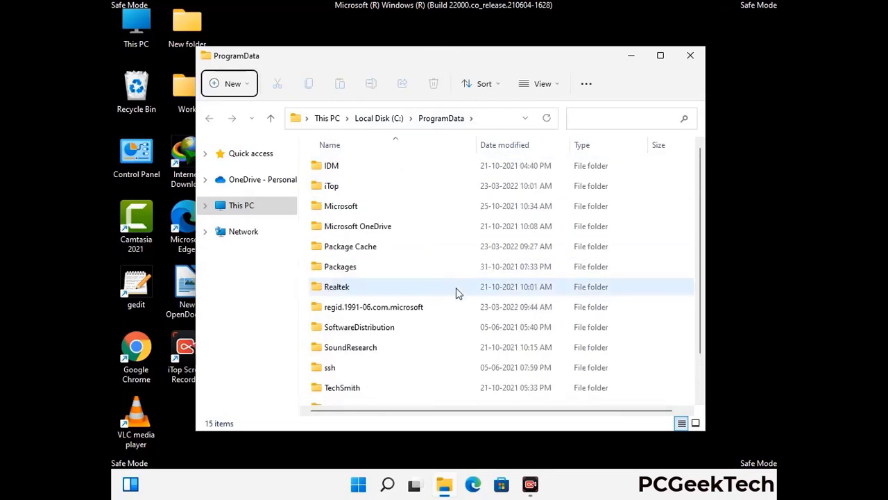
left_click(695, 54)
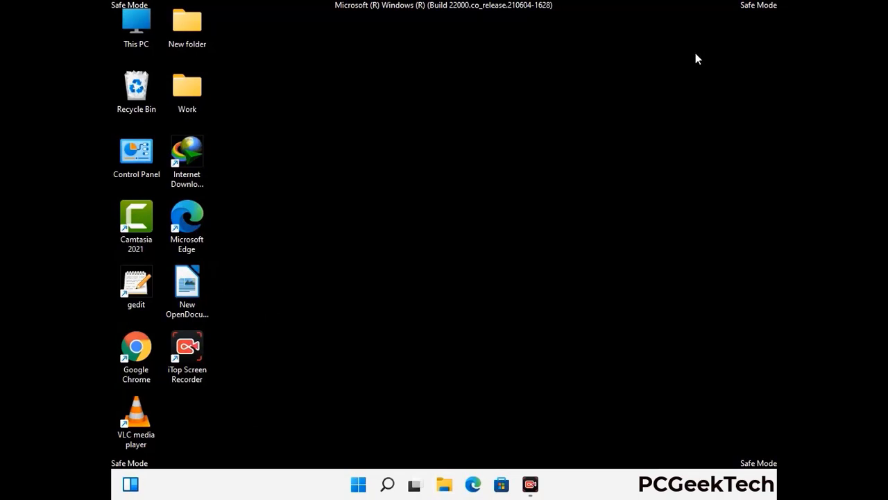
key("super+r")
left_click_drag(289, 321, 463, 180)
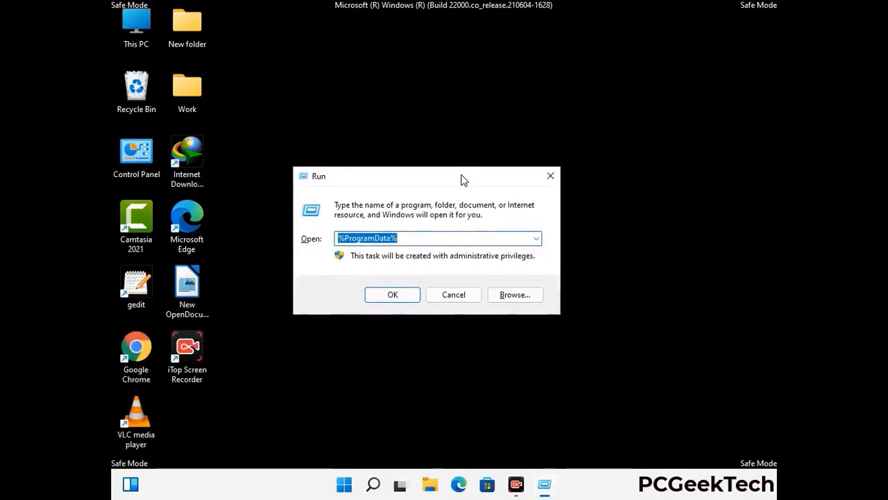
type("%Win")
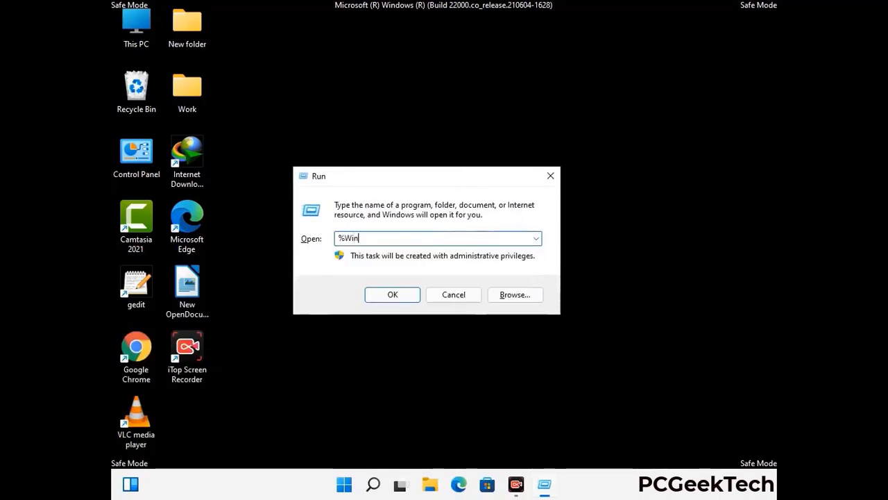
type("Dir%")
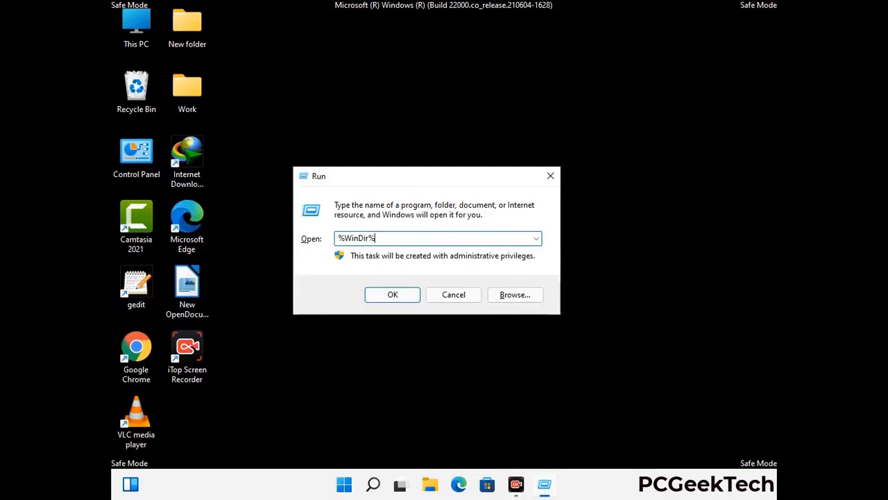
key("Return")
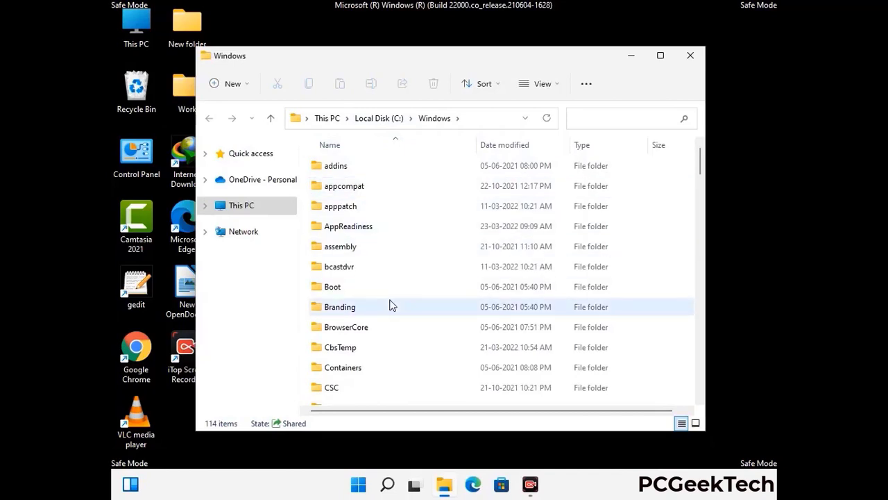
scroll(389, 305, "down", 1)
scroll(390, 308, "down", 3)
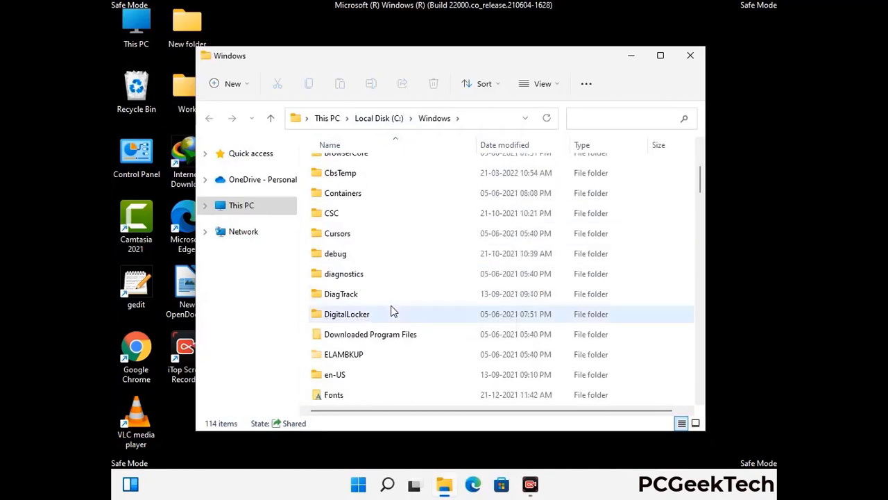
scroll(390, 312, "down", 5)
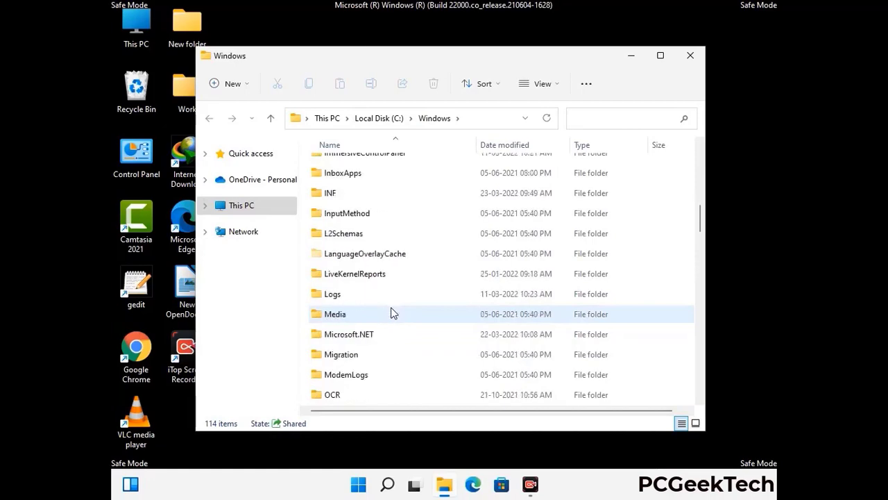
scroll(390, 314, "down", 1)
scroll(390, 313, "down", 8)
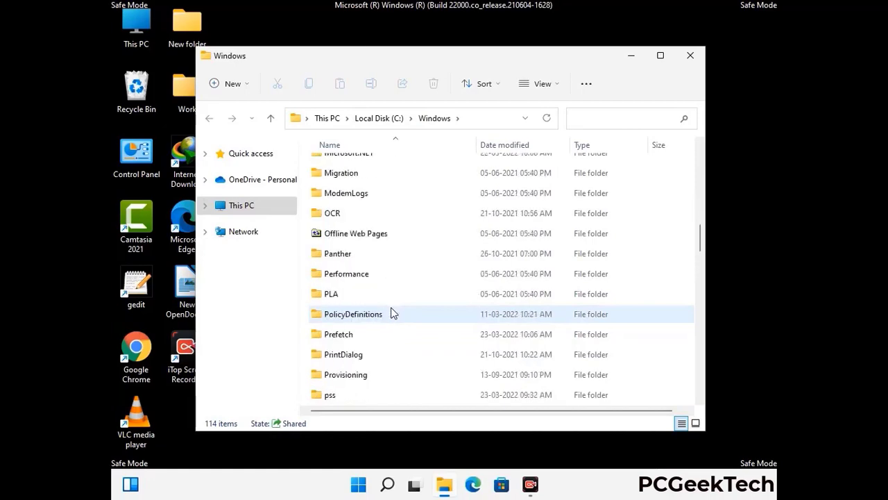
scroll(390, 313, "down", 6)
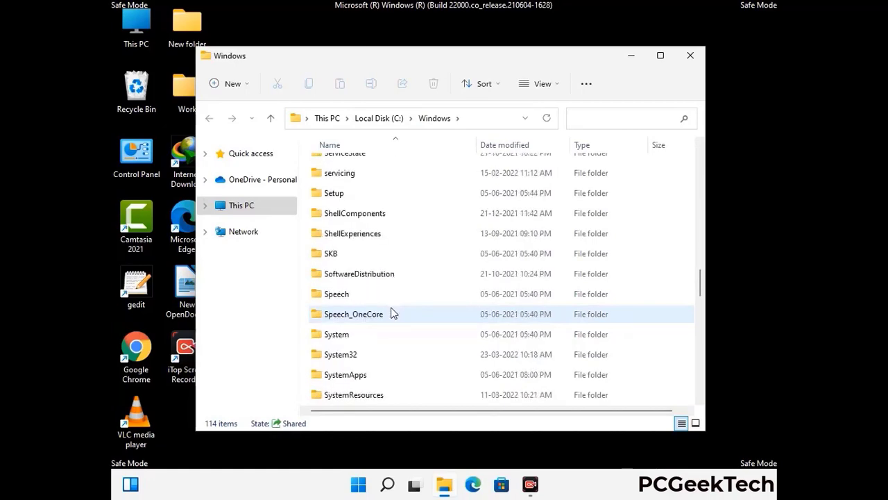
scroll(391, 314, "down", 2)
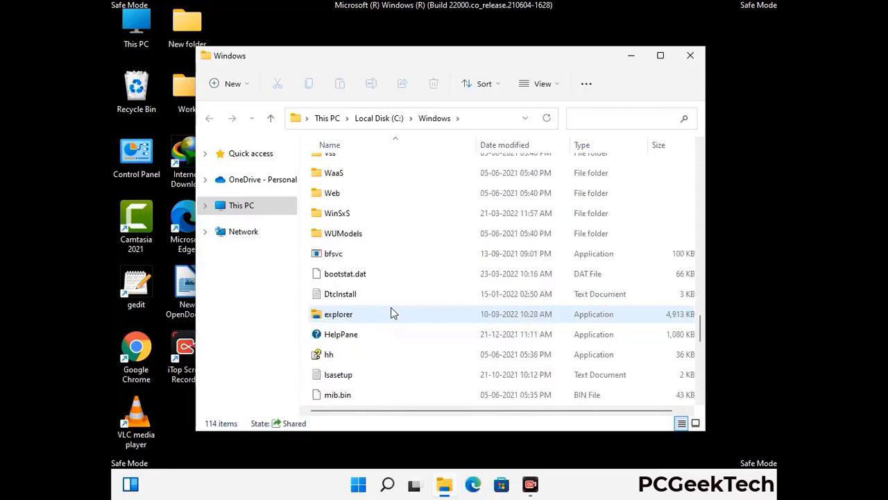
scroll(390, 313, "down", 7)
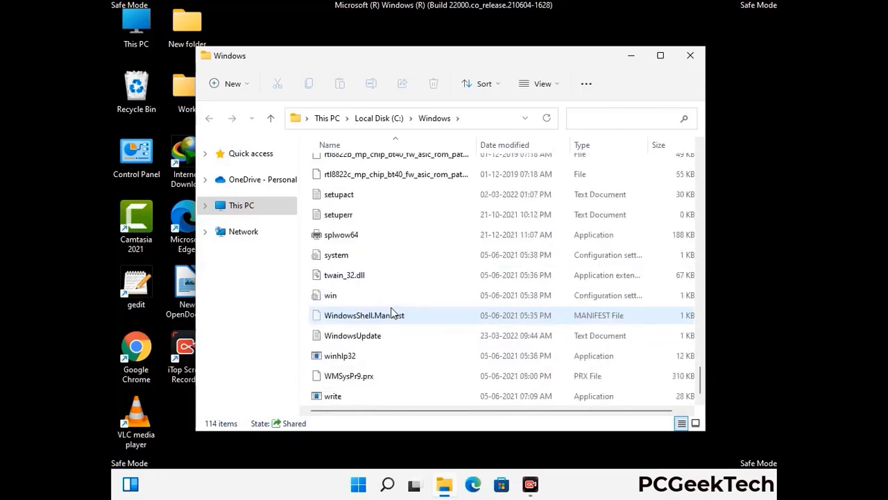
scroll(391, 314, "up", 8)
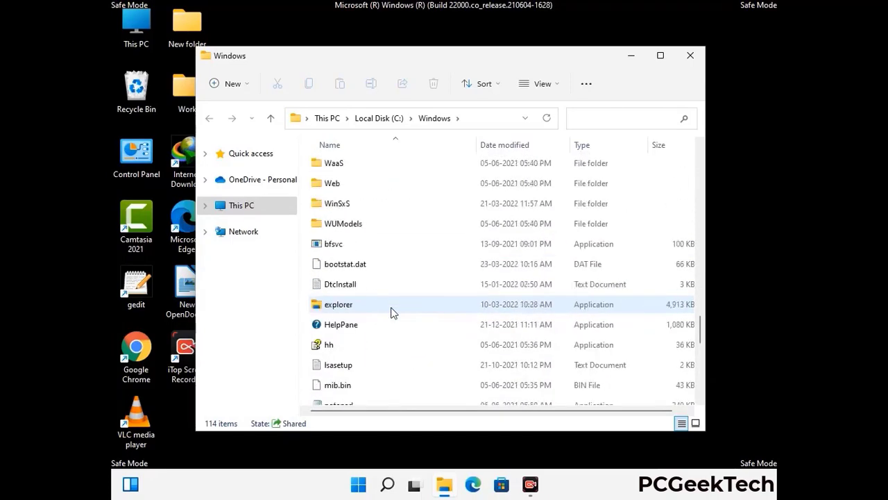
scroll(390, 313, "up", 4)
scroll(391, 314, "up", 3)
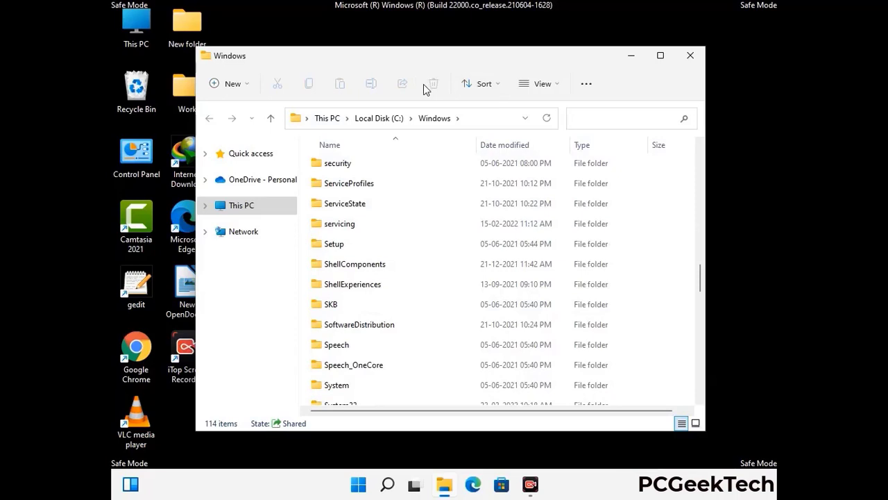
left_click(694, 55)
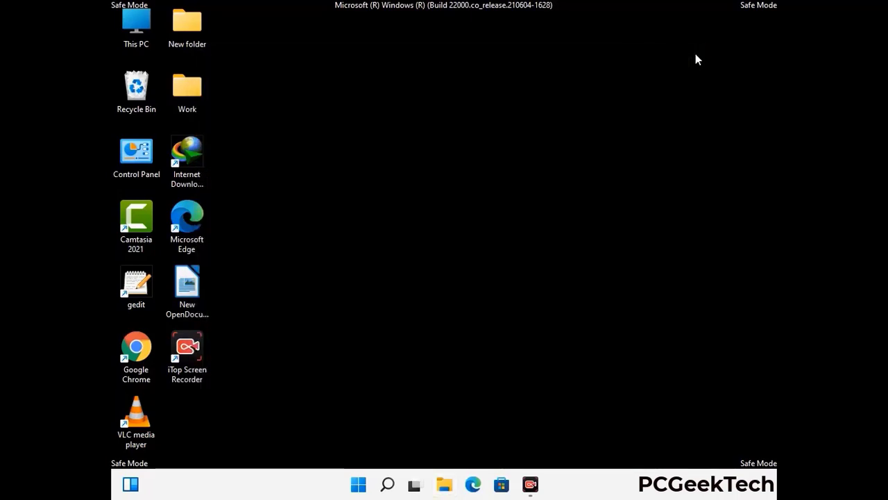
Step: Open %temp%, select all 100 items in AppData\Local\Temp, delete them and close the window
key("super+r")
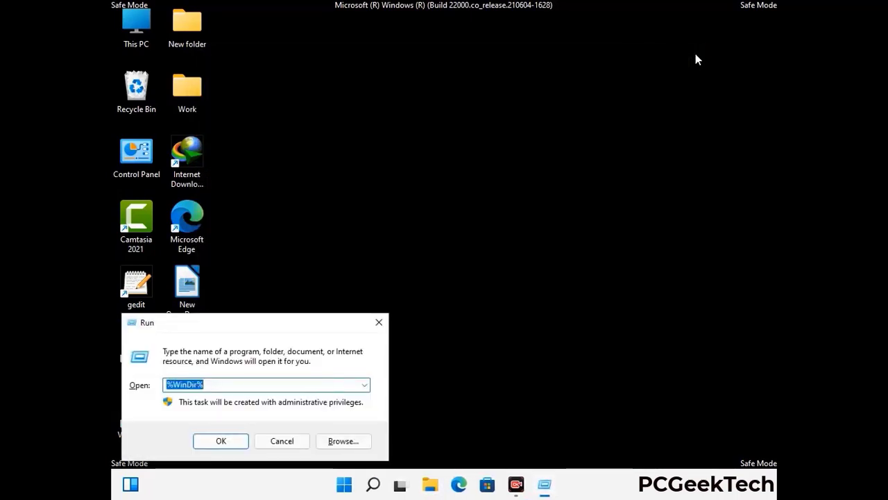
left_click_drag(294, 327, 504, 119)
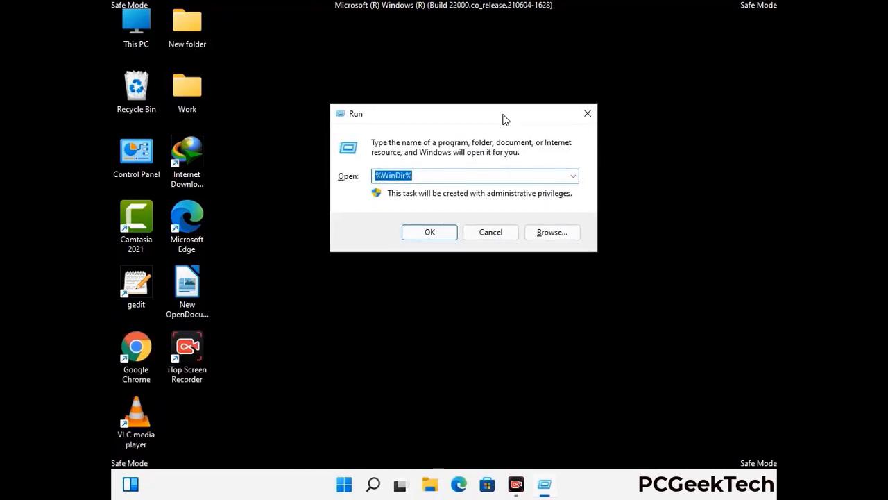
type("%temp")
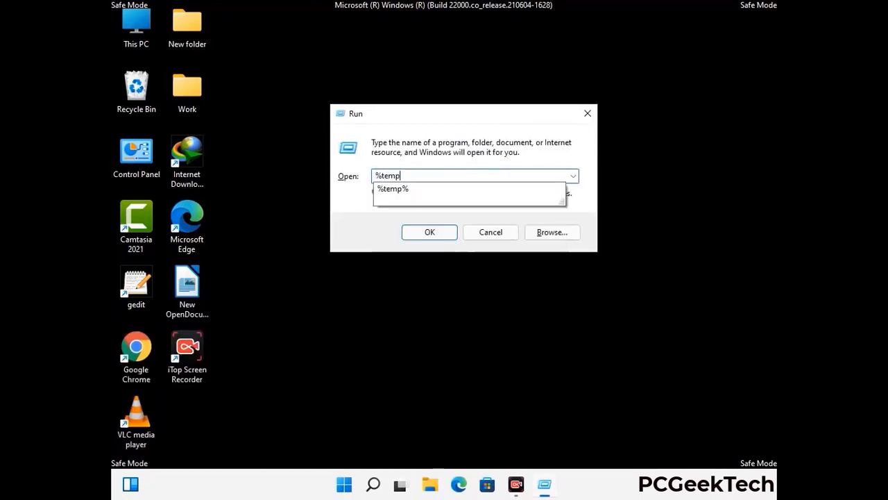
type("%")
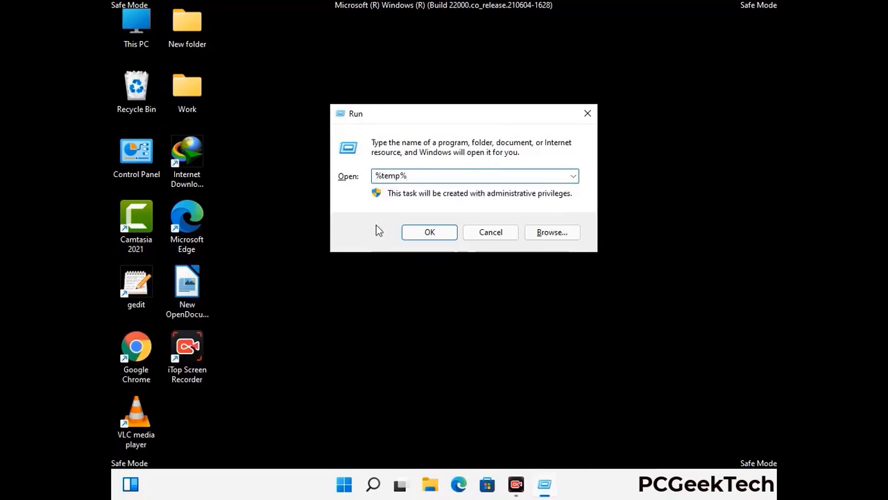
left_click(444, 231)
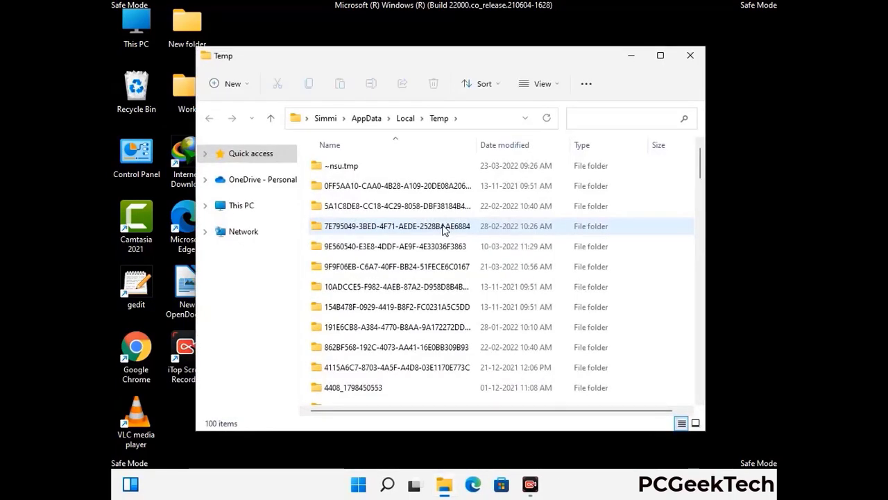
left_click(402, 267)
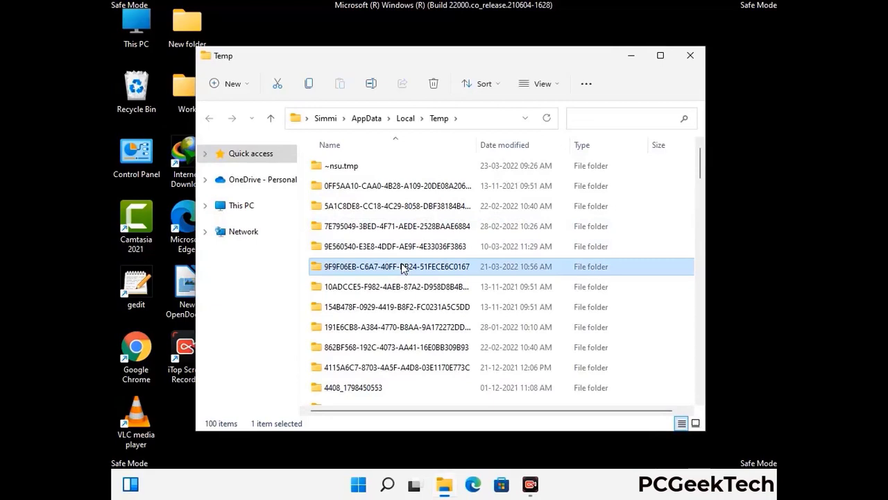
key("ctrl+a")
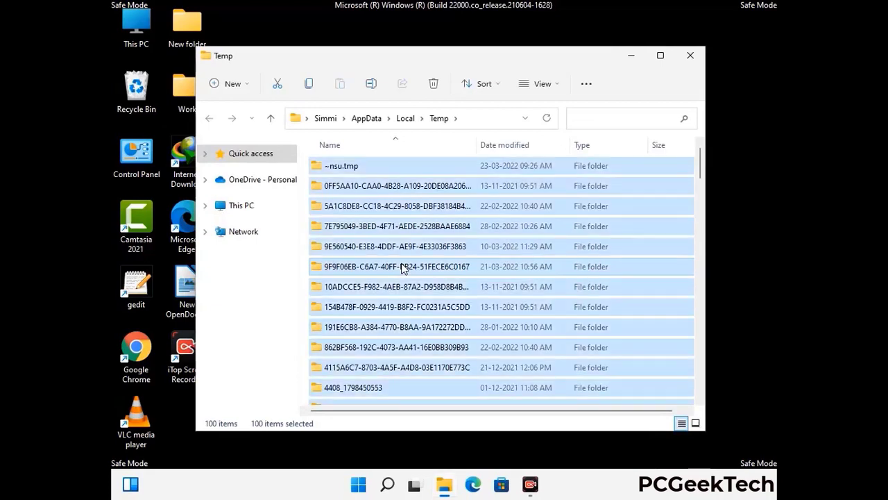
left_click(435, 84)
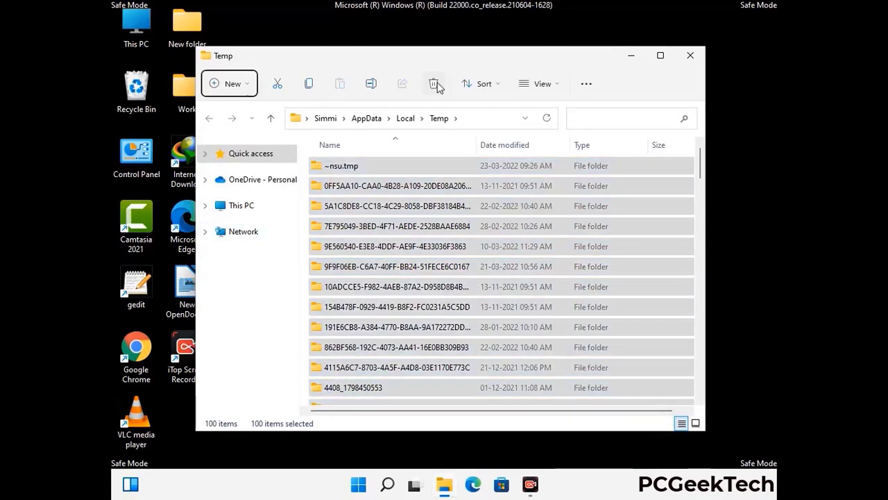
left_click(690, 56)
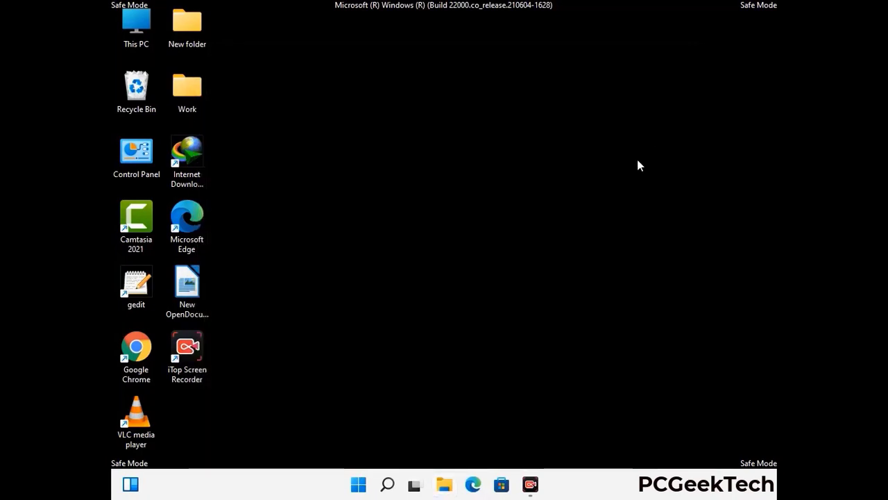
Step: Run temp to open C:\Windows\Temp, delete all six items and close the window
key("super+r")
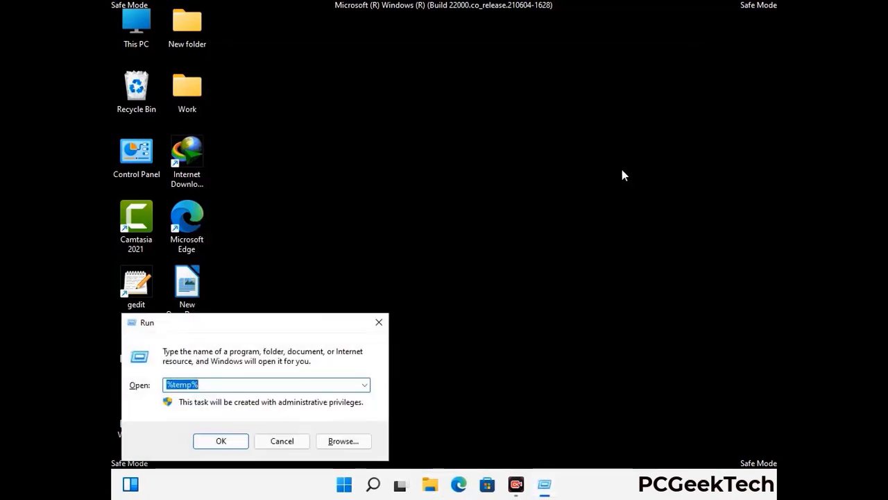
left_click_drag(305, 316, 506, 125)
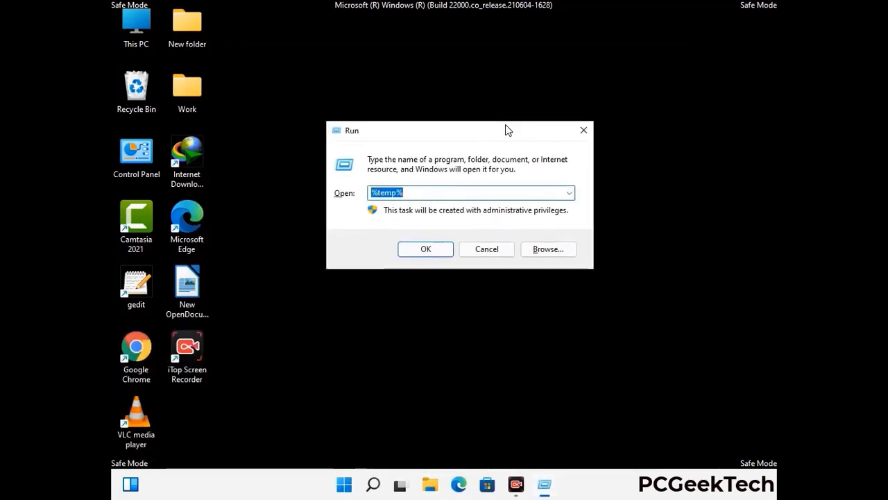
type("temp")
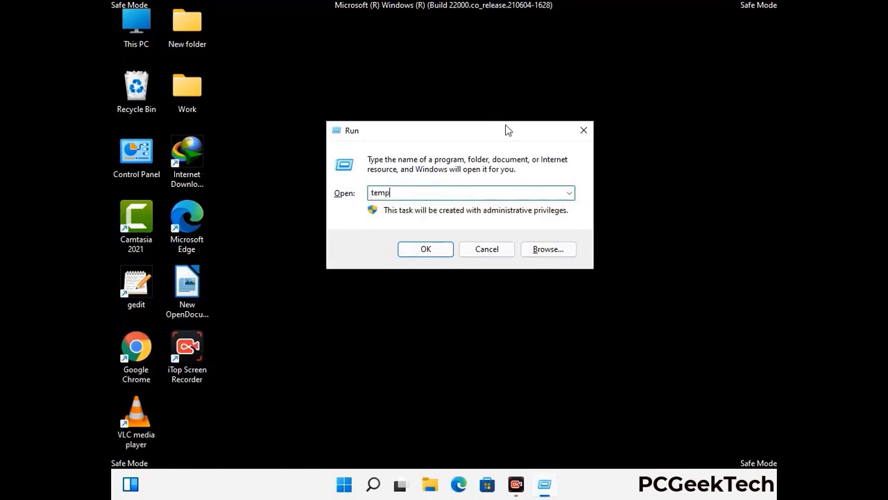
key("Return")
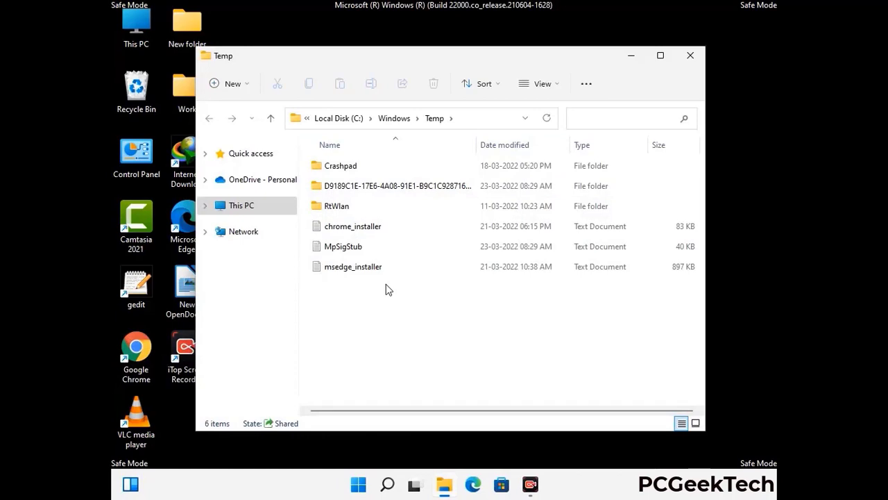
key("ctrl+a")
left_click(433, 84)
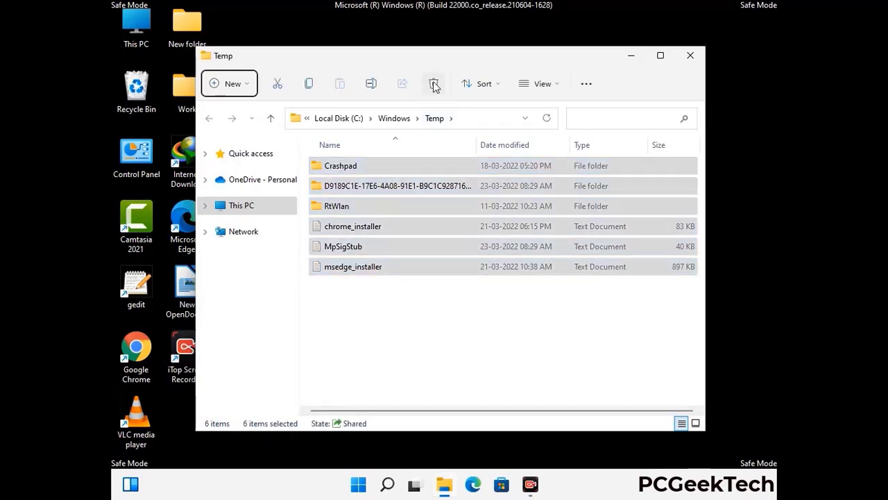
left_click(693, 57)
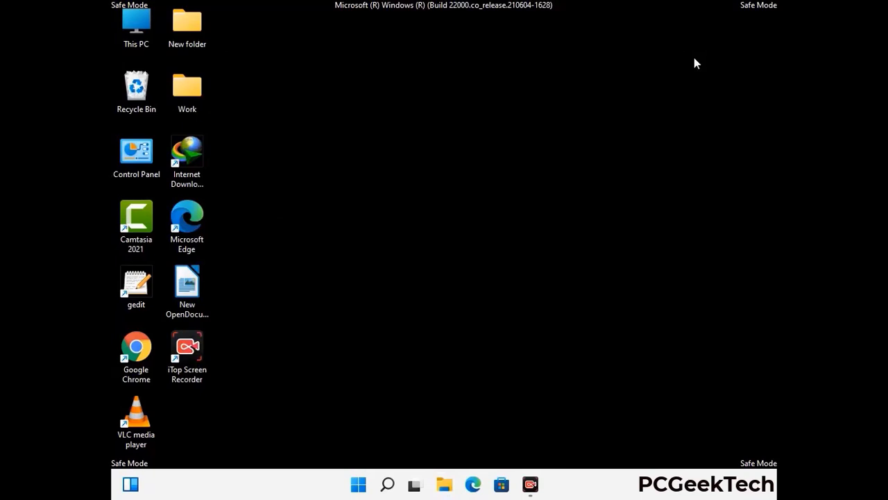
Step: Launch Registry Editor by running regedit from the Run prompt
key("super+r")
left_click_drag(269, 321, 462, 111)
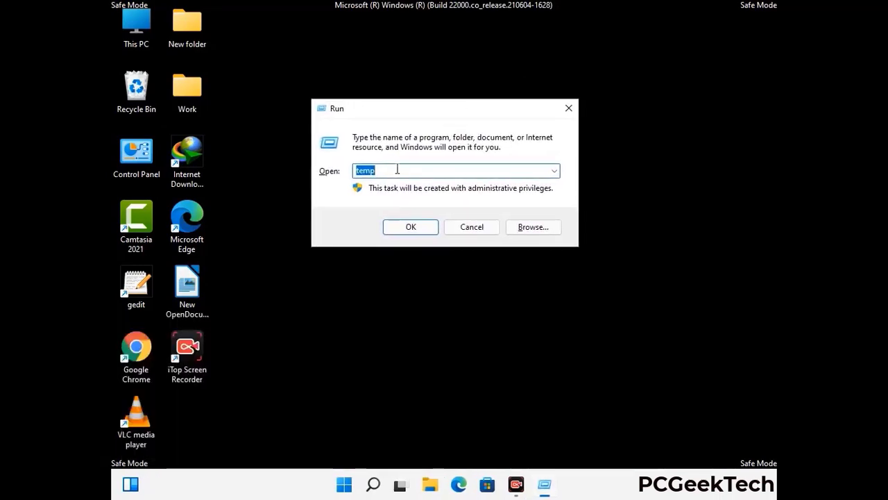
type("regedit")
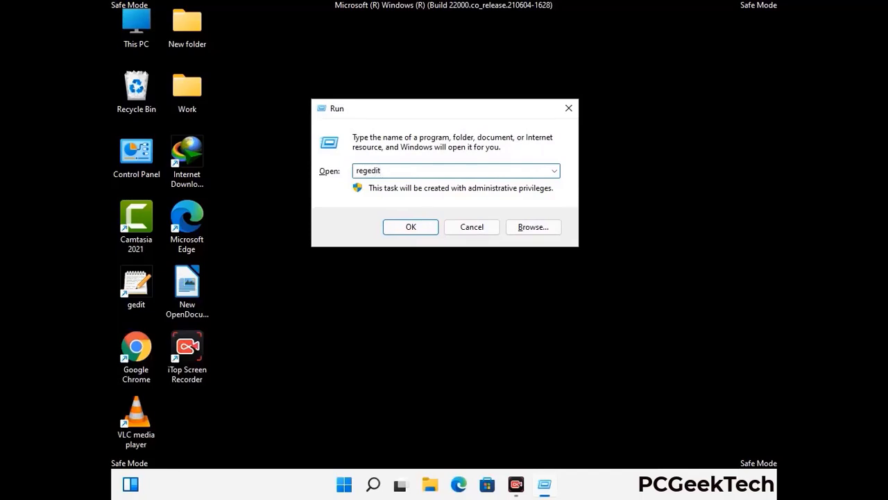
key("Return")
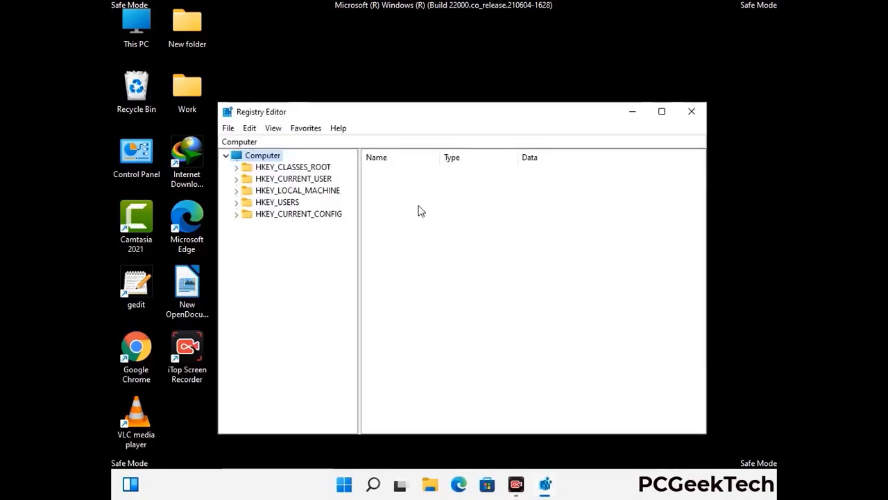
Step: Expand HKEY_CURRENT_USER\Software\Microsoft in the registry tree
left_click(236, 178)
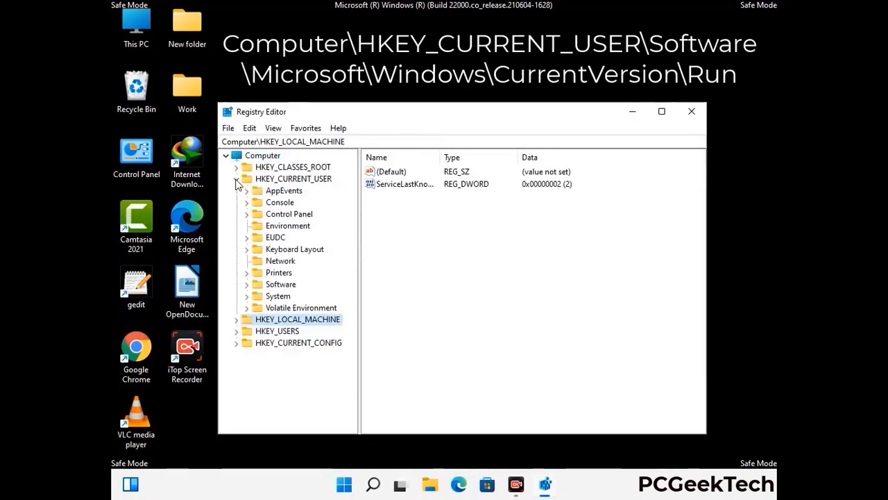
left_click(276, 286)
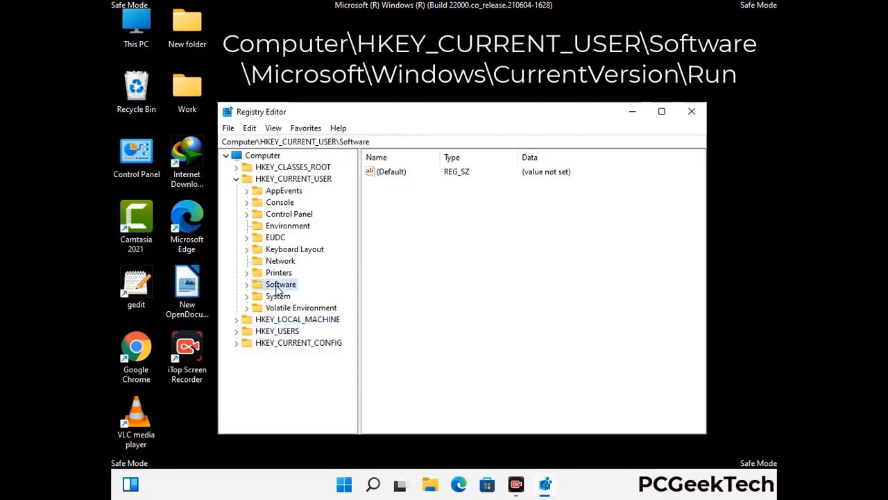
left_click(246, 284)
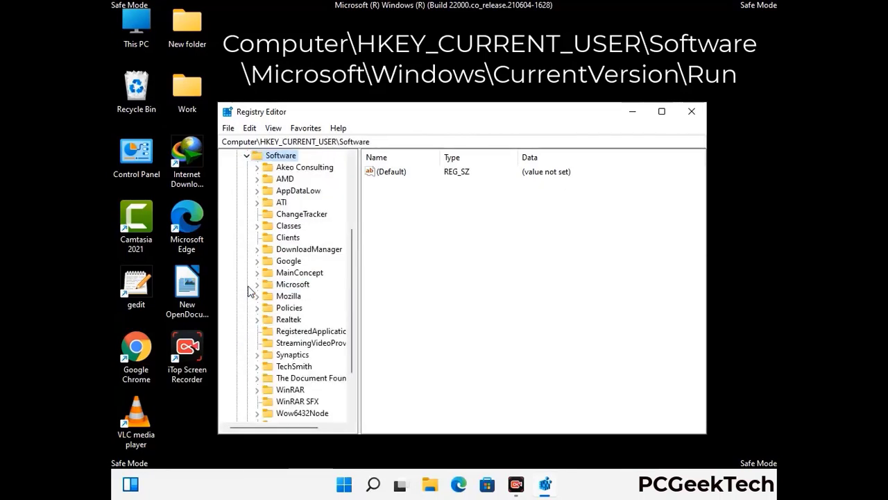
double_click(290, 285)
Step: Expand Windows\CurrentVersion and select the Run key to list its startup entries
scroll(322, 303, "down", 2)
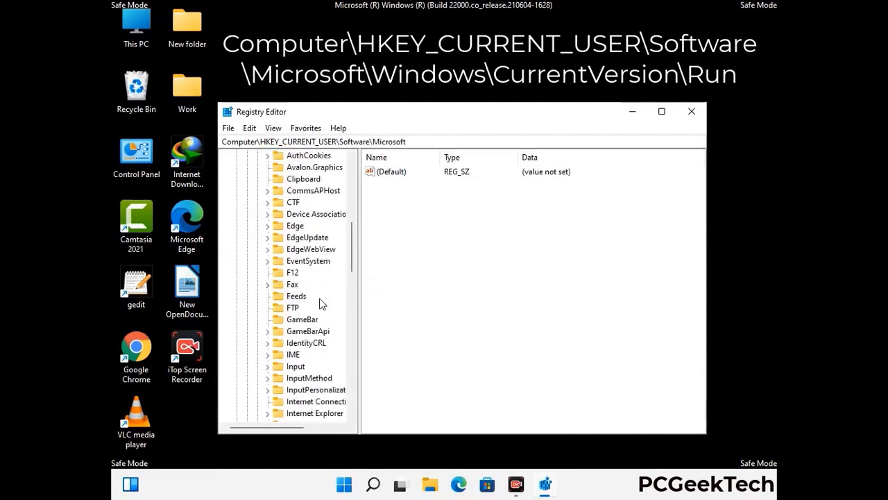
scroll(321, 303, "down", 2)
scroll(321, 304, "down", 1)
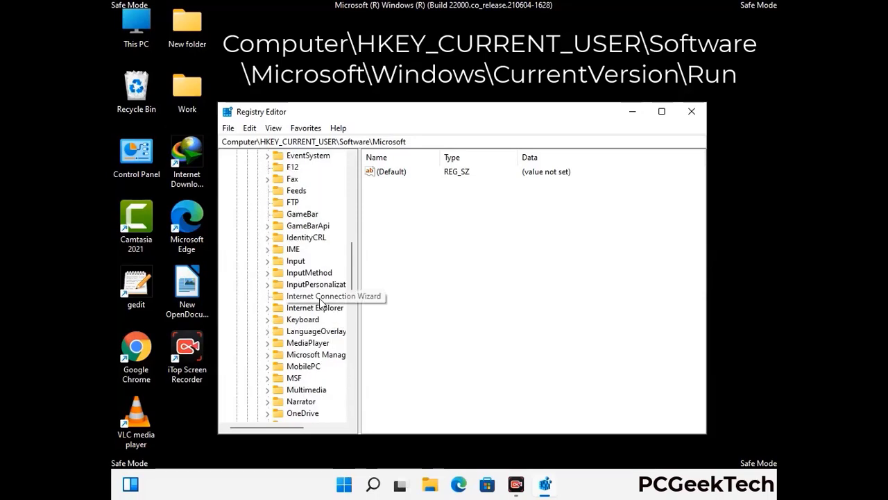
scroll(322, 303, "down", 2)
scroll(321, 303, "down", 7)
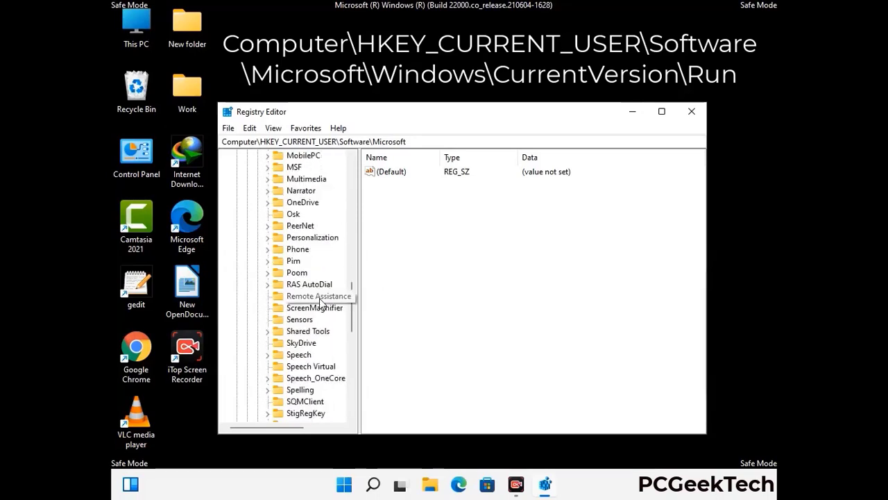
scroll(321, 303, "down", 2)
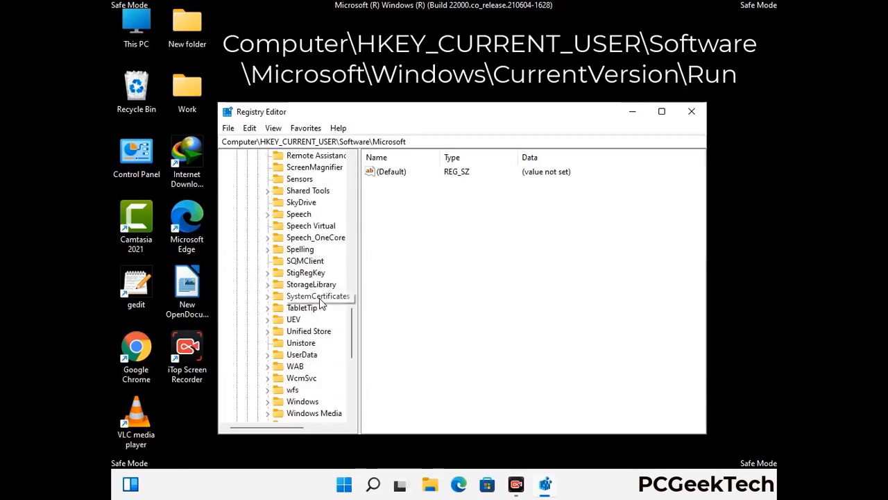
scroll(321, 303, "down", 1)
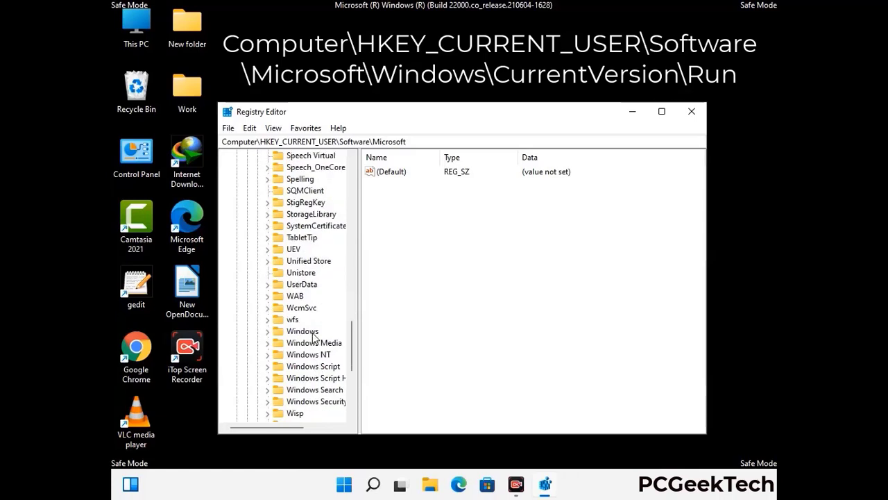
double_click(312, 332)
scroll(322, 326, "down", 1)
double_click(322, 323)
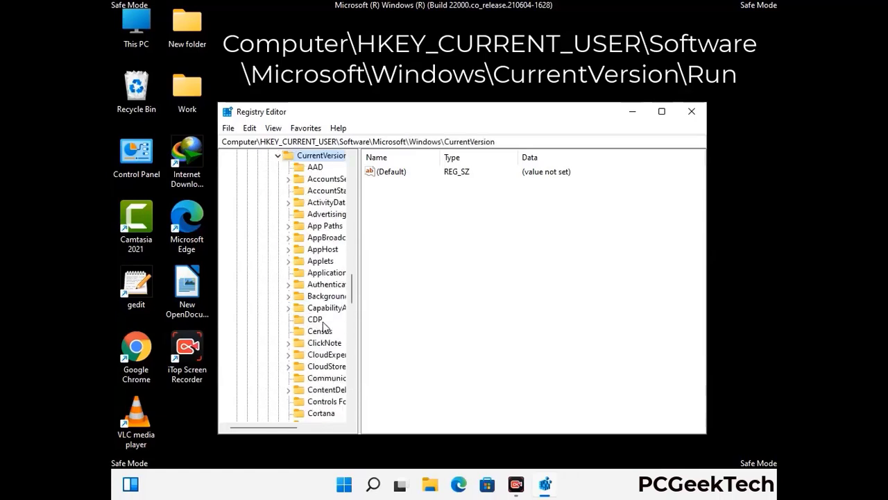
scroll(320, 312, "down", 5)
scroll(317, 300, "down", 3)
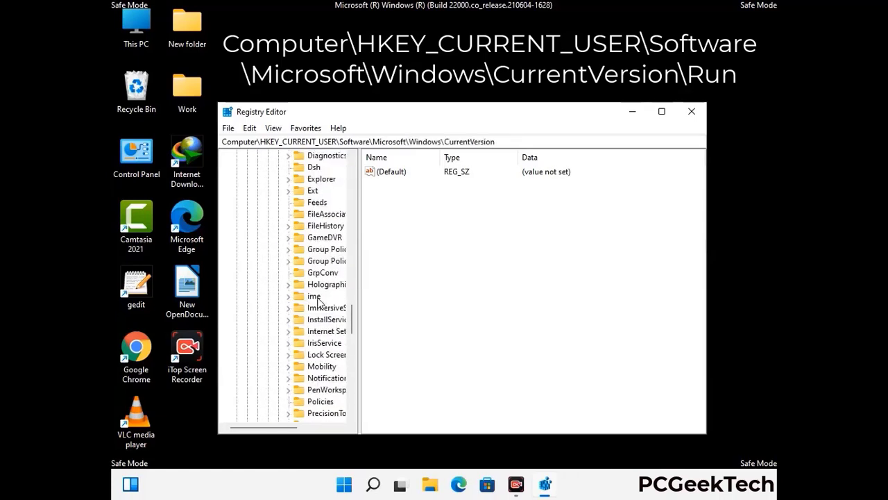
scroll(318, 303, "down", 4)
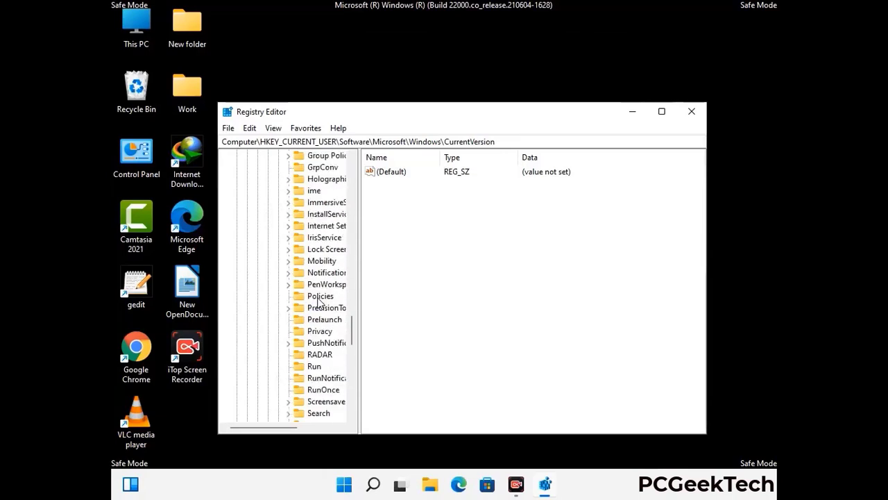
left_click(315, 331)
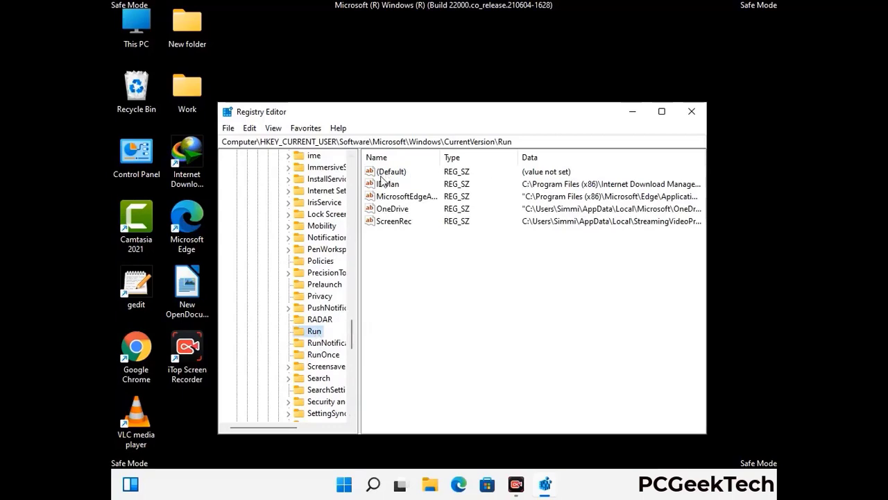
Step: Delete the ScreenRec value from the Run key and confirm the deletion
left_click(393, 225)
left_click(451, 231)
left_click(400, 223)
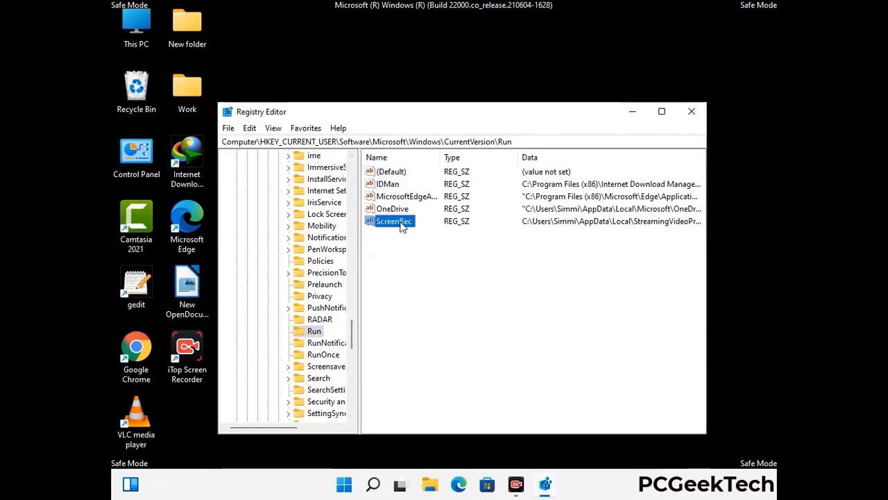
right_click(401, 226)
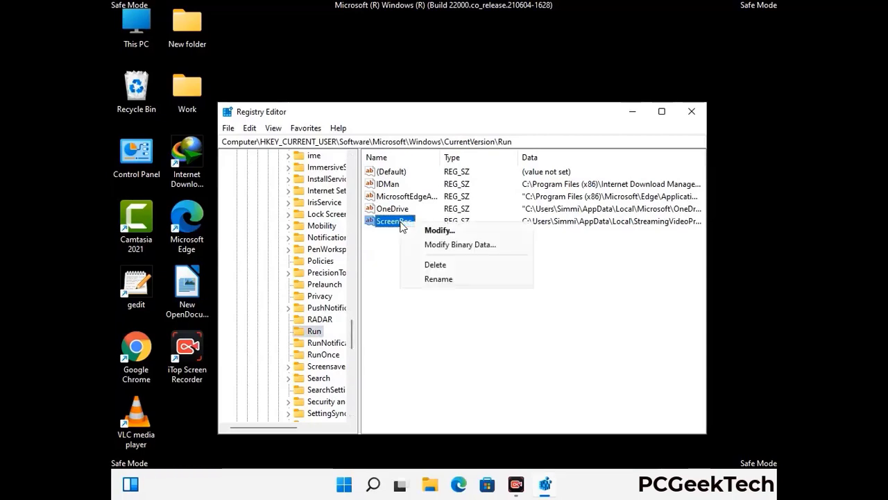
left_click(426, 264)
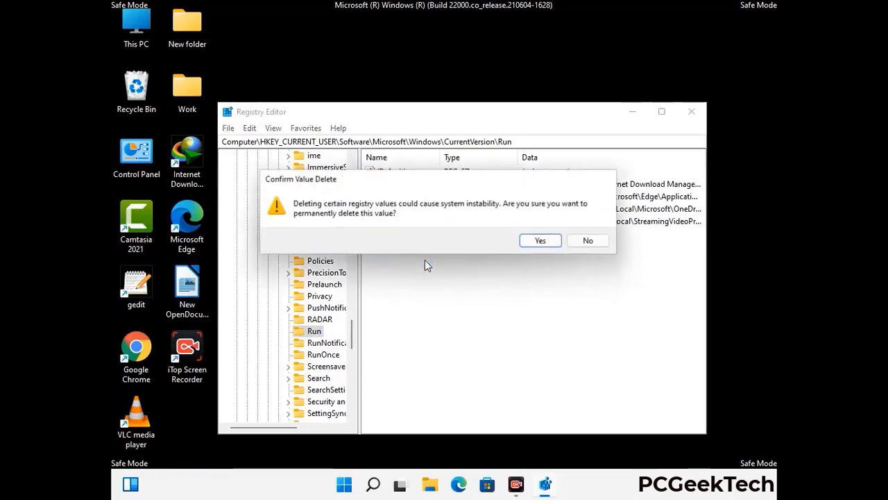
left_click(554, 243)
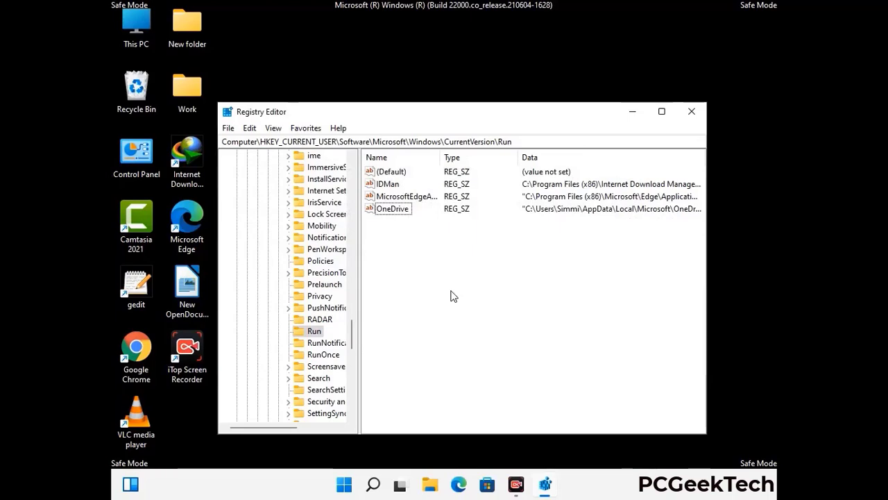
Step: Search the entire registry for 'Virus Name' with Find
key("ctrl+f")
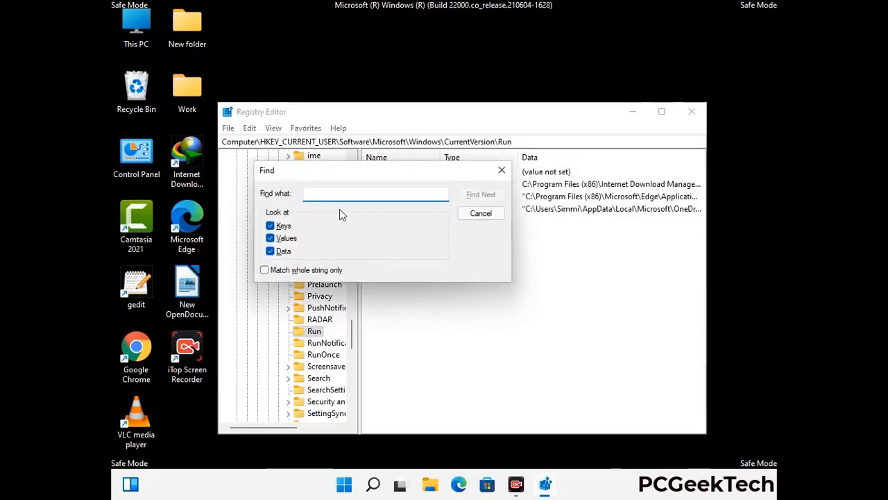
type("Virus Name")
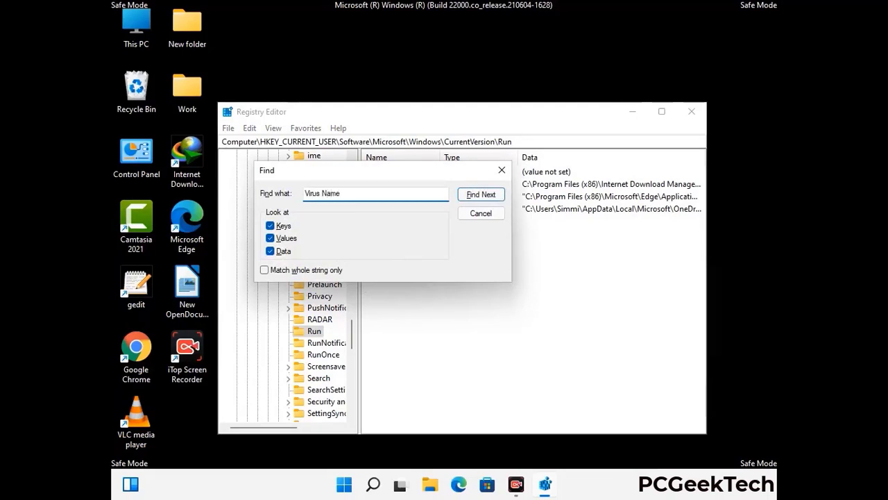
left_click(470, 196)
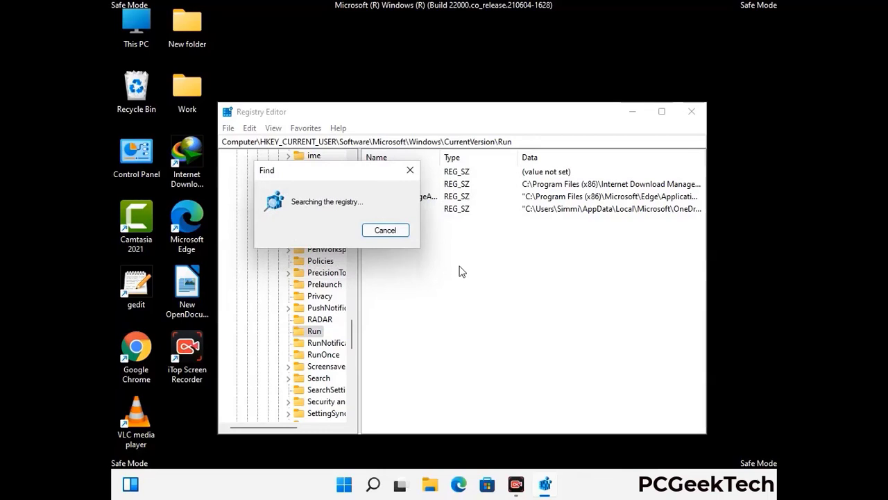
Step: Cancel the registry search, close Registry Editor, and enter msconfig in Run
left_click(410, 171)
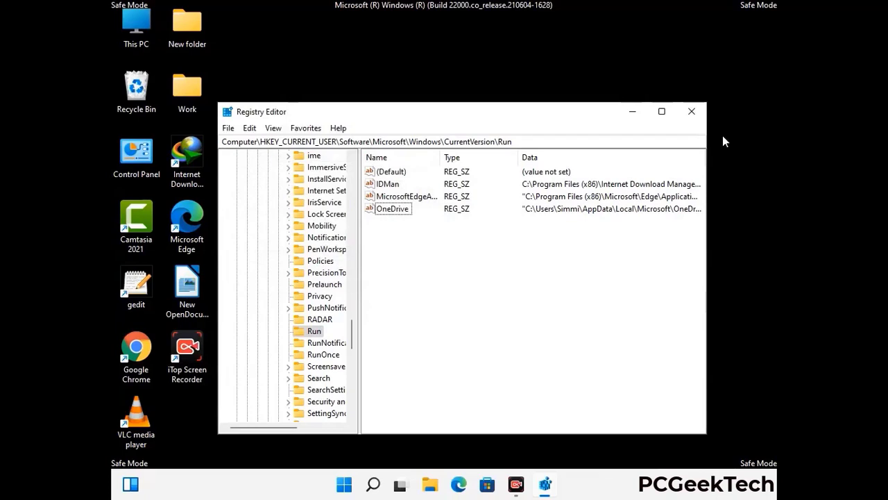
left_click(692, 112)
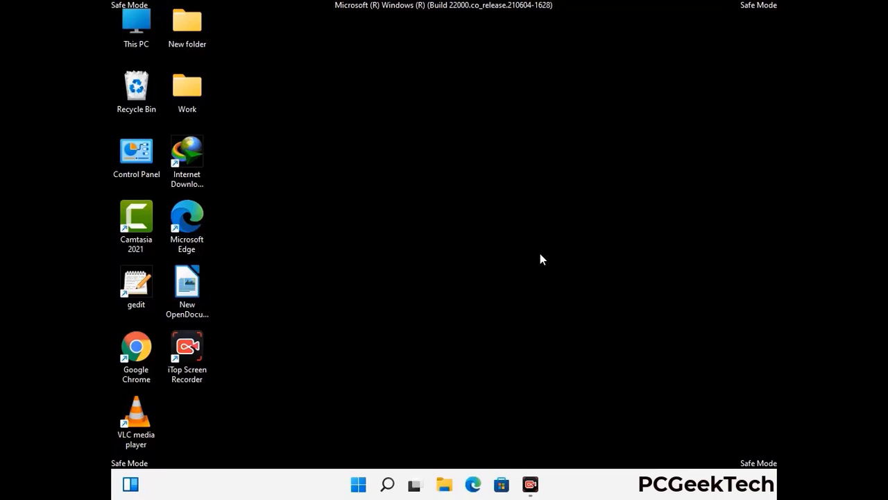
key("super+r")
left_click_drag(258, 323, 455, 137)
type("ms")
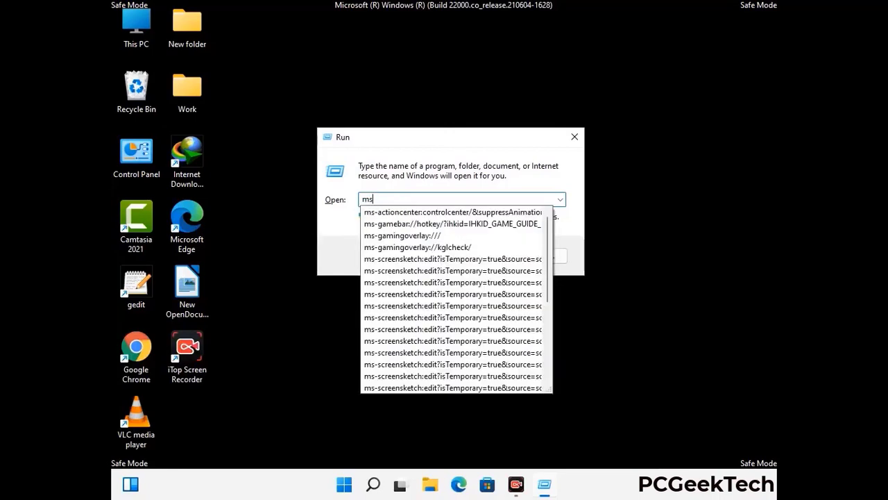
type("config")
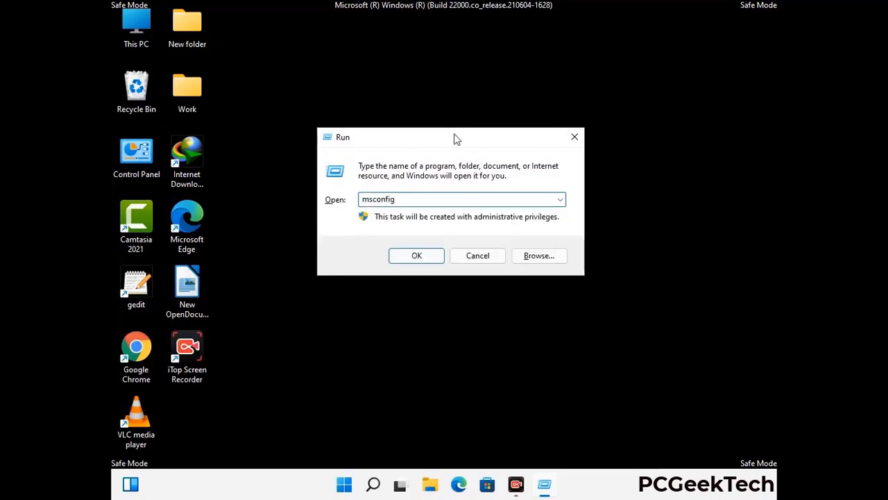
Step: Launch System Configuration and uncheck Safe boot on the Boot tab
left_click(410, 254)
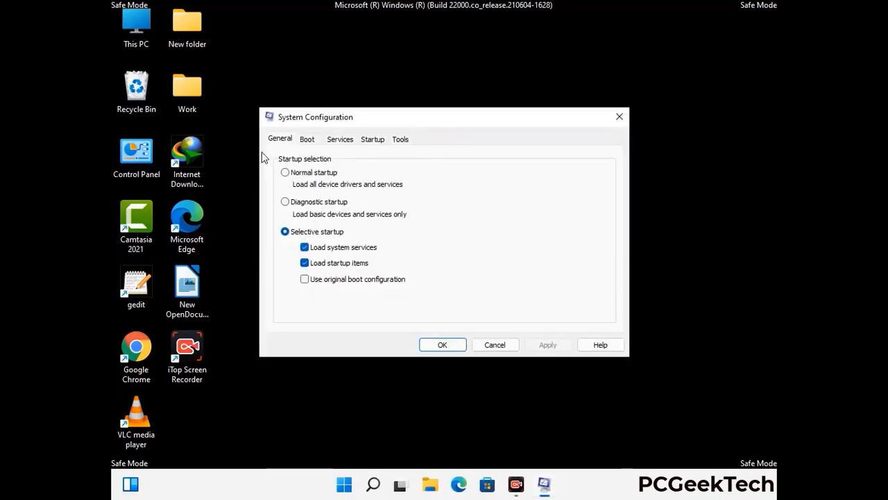
left_click(306, 140)
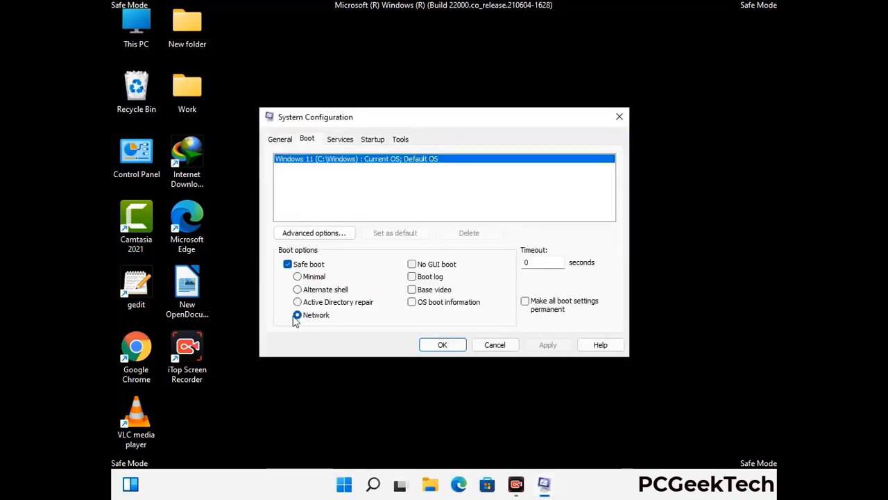
left_click(287, 264)
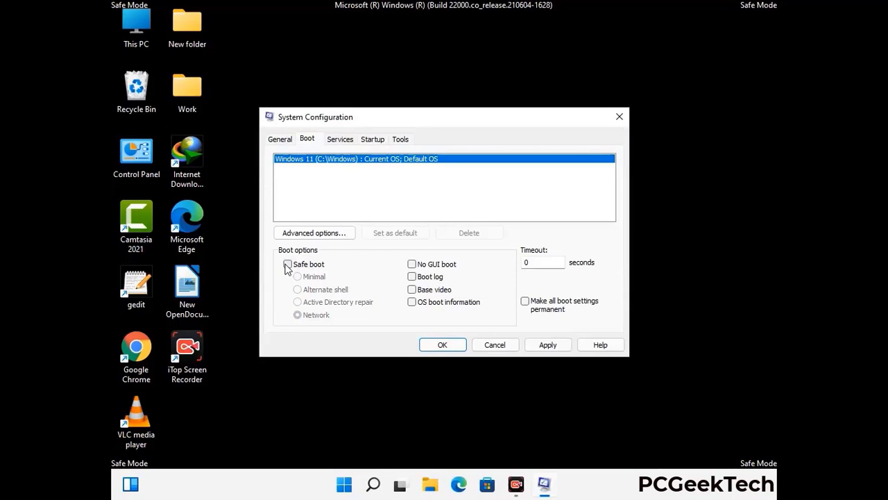